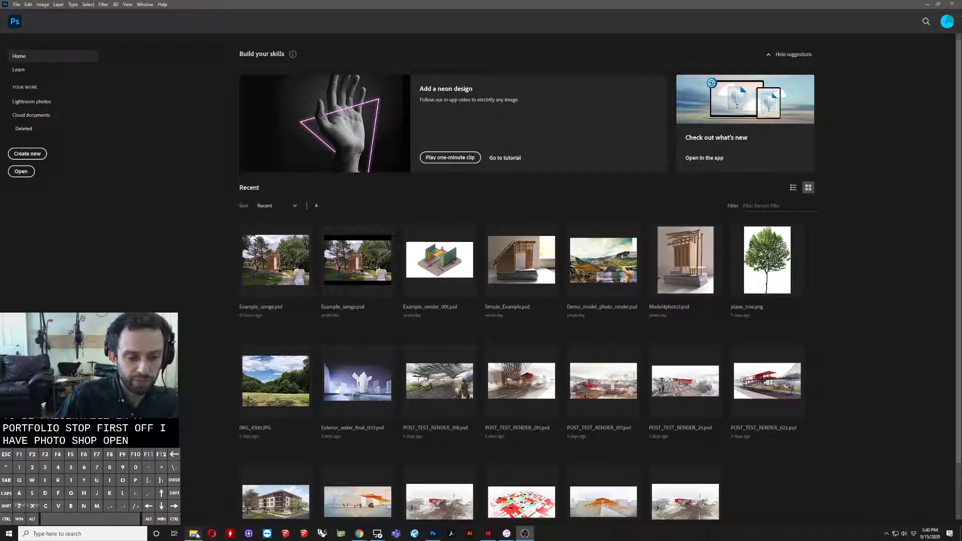
- Open the first scan, Final project 1img003, from the scanning demo folder and close the image viewer
click(195, 535)
double_click(211, 241)
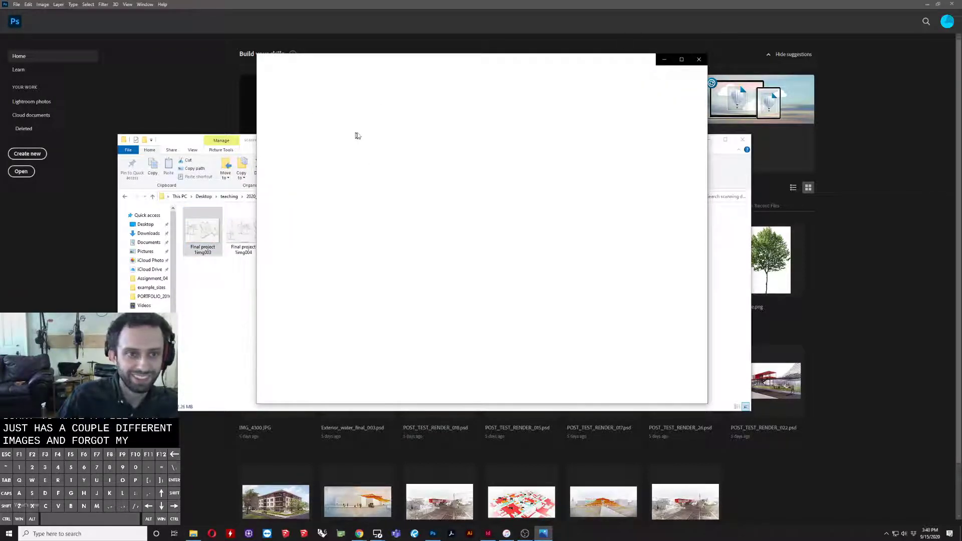
right_click(543, 526)
click(516, 522)
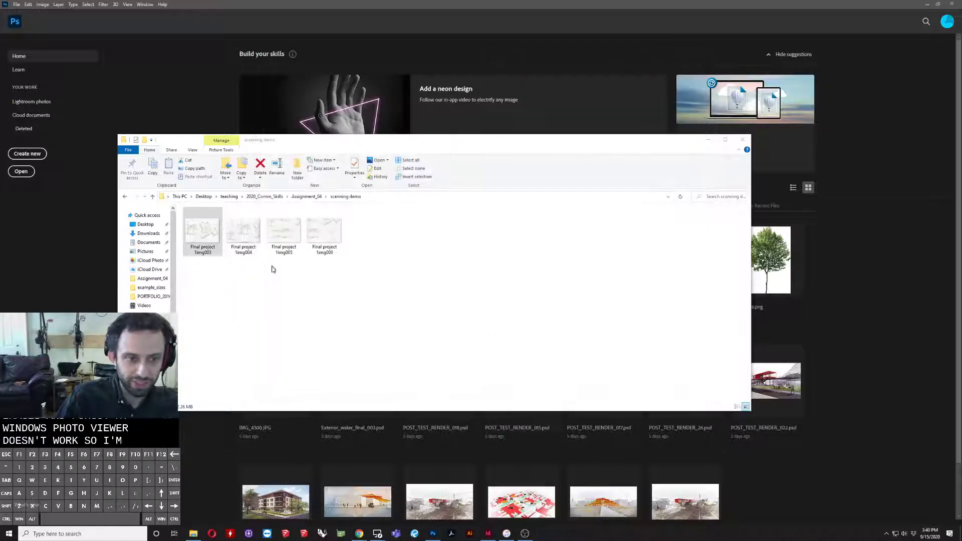
- Display the scanning demo folder's files as extra large icons and reposition the folder window
right_click(536, 273)
mouse_move(565, 278)
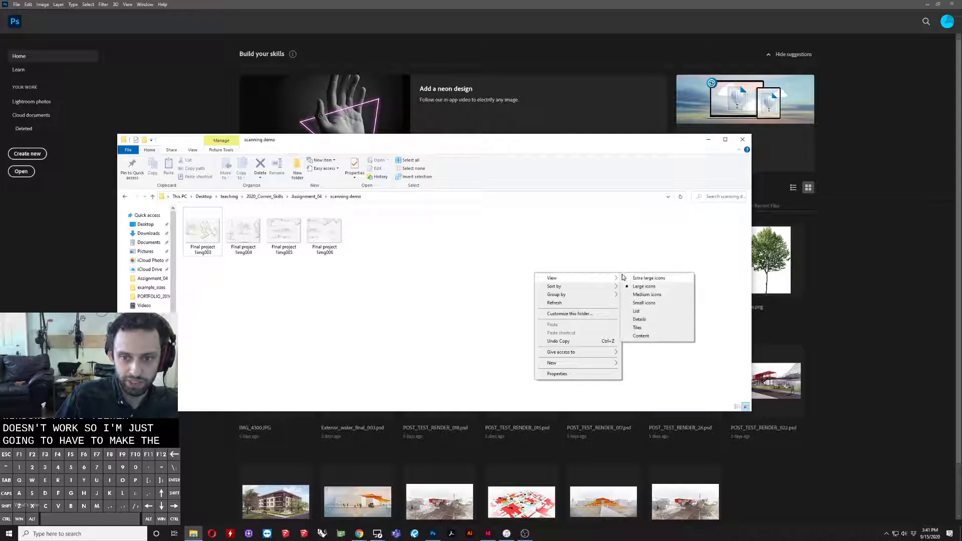
click(646, 286)
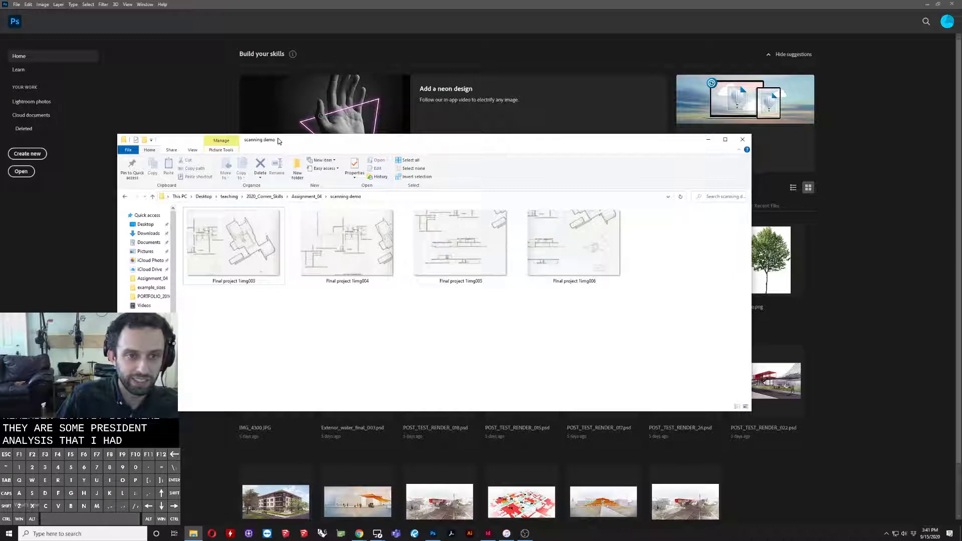
drag(279, 141, 308, 126)
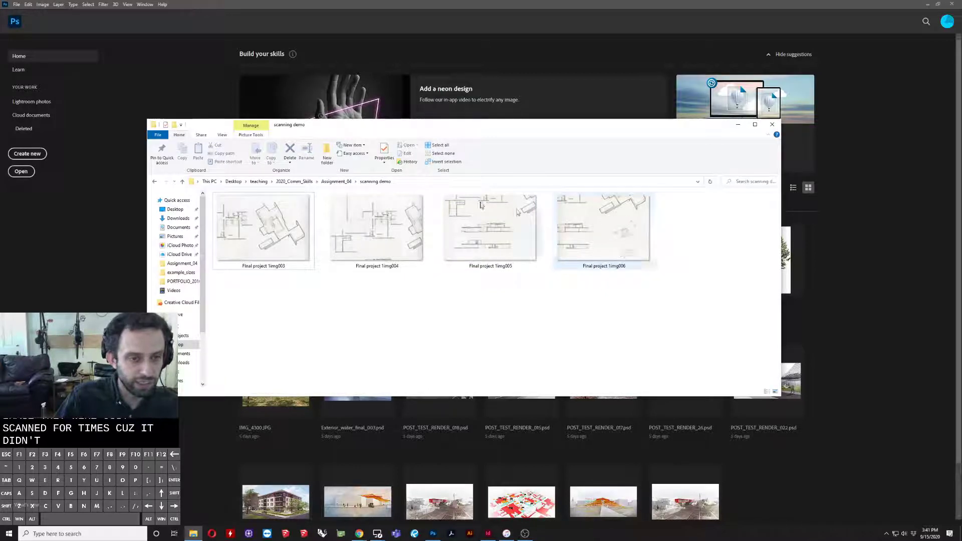
- Switch back to Photoshop and start a Photomerge with the Reposition layout
click(178, 98)
click(15, 4)
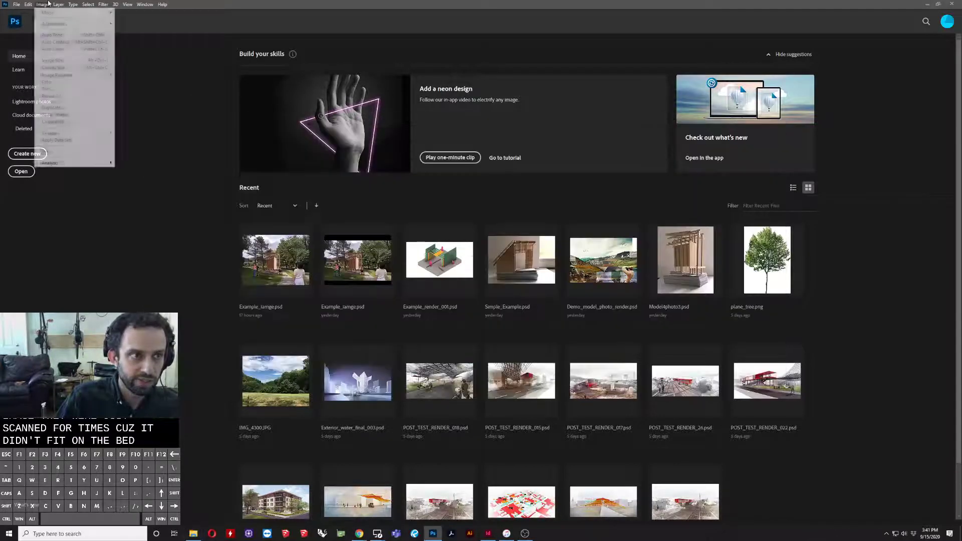
mouse_move(56, 181)
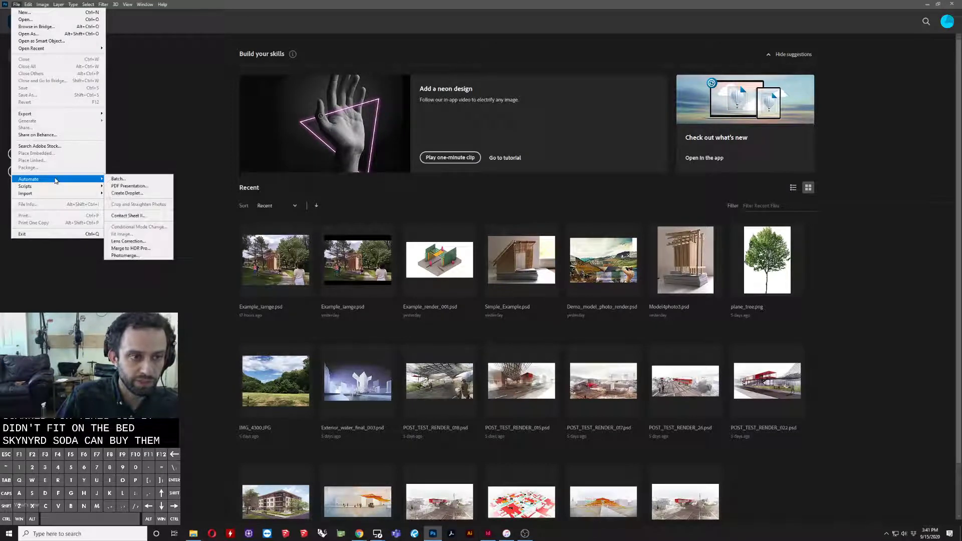
click(125, 256)
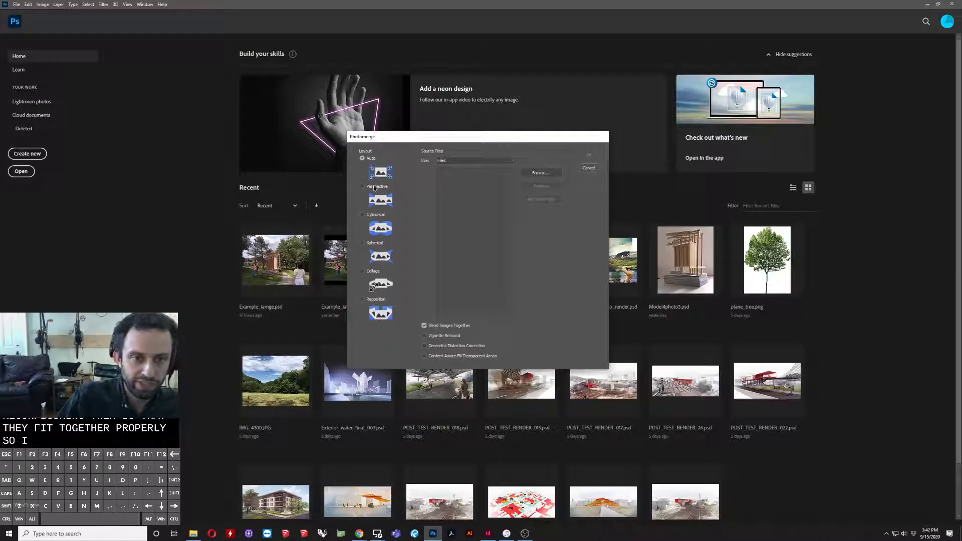
click(374, 301)
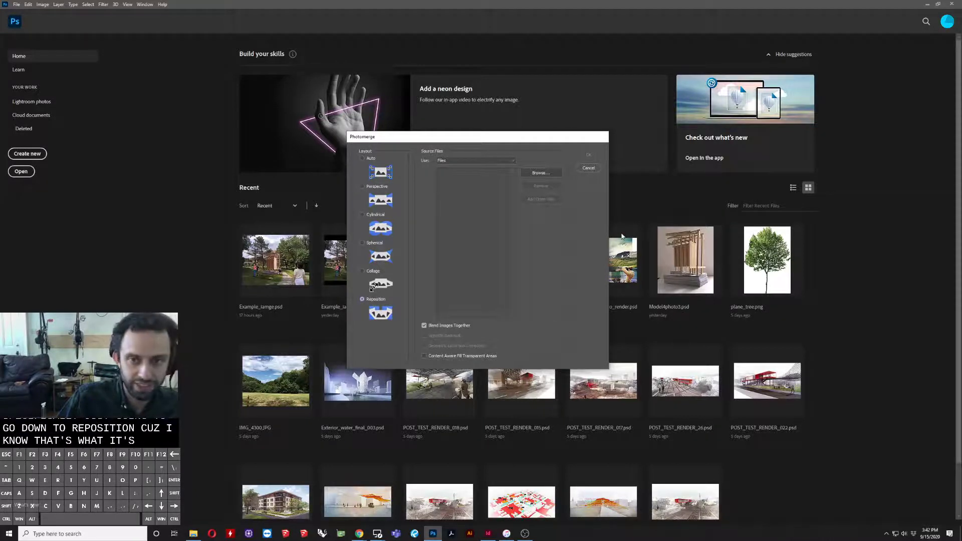
- Add scans Final project 1img003 to 1img006 from Assignment_04's scanning demo folder as source files and run the Photomerge
click(533, 175)
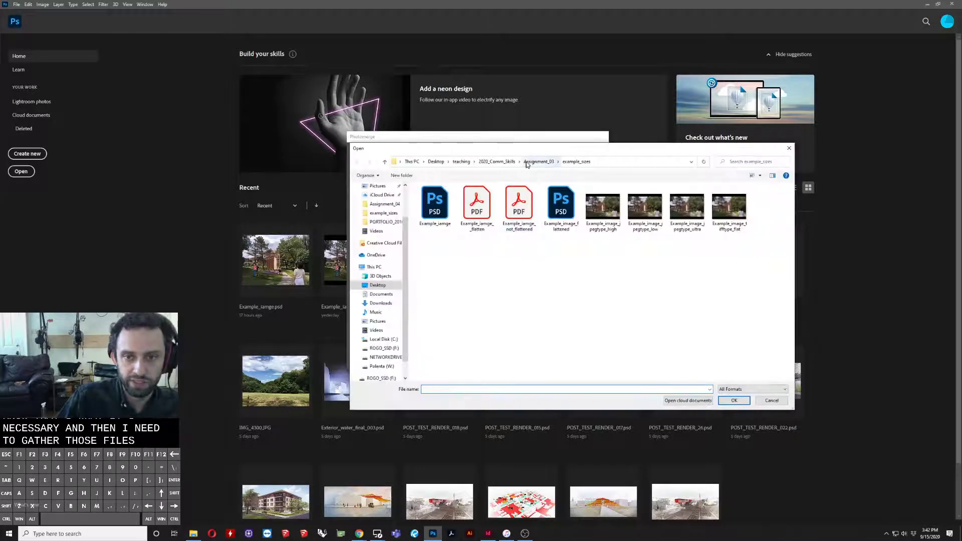
click(528, 162)
click(496, 161)
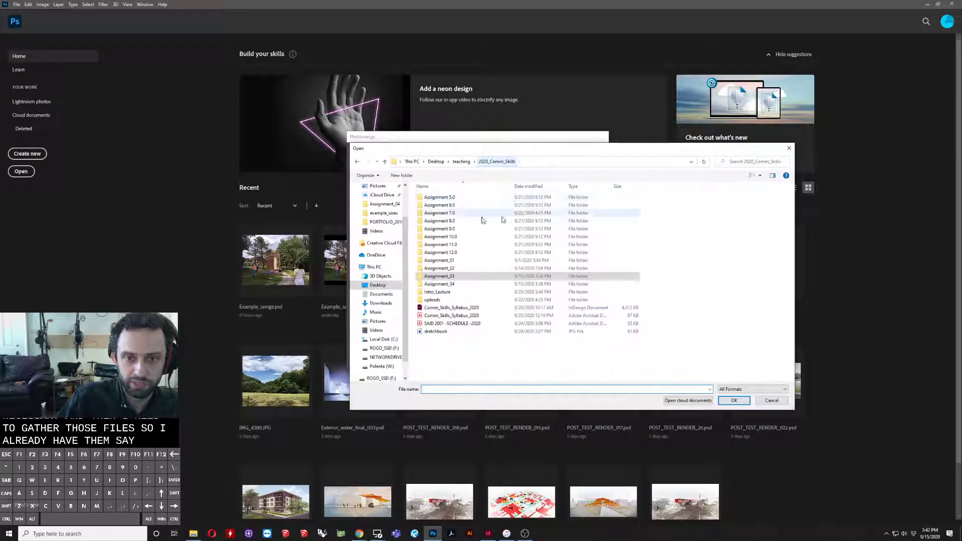
double_click(436, 284)
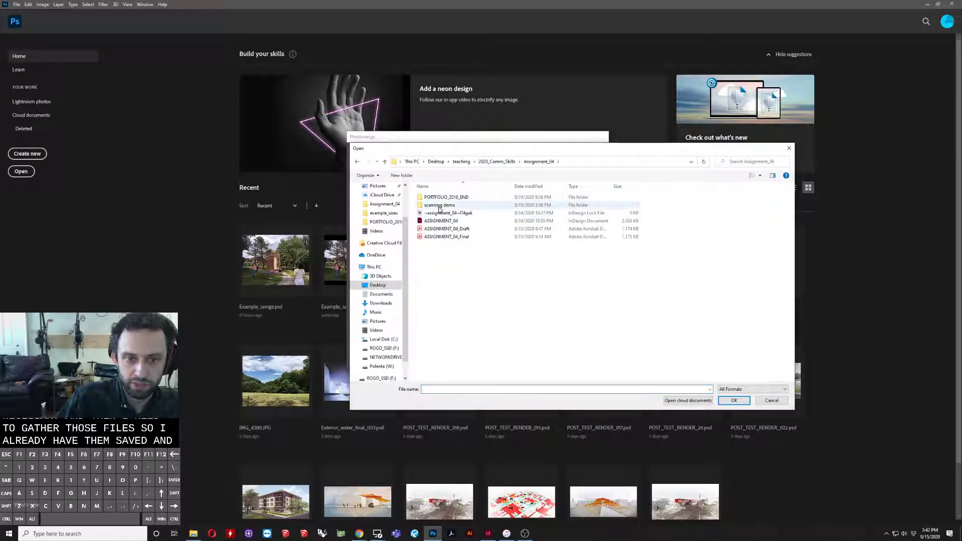
double_click(439, 206)
click(435, 207)
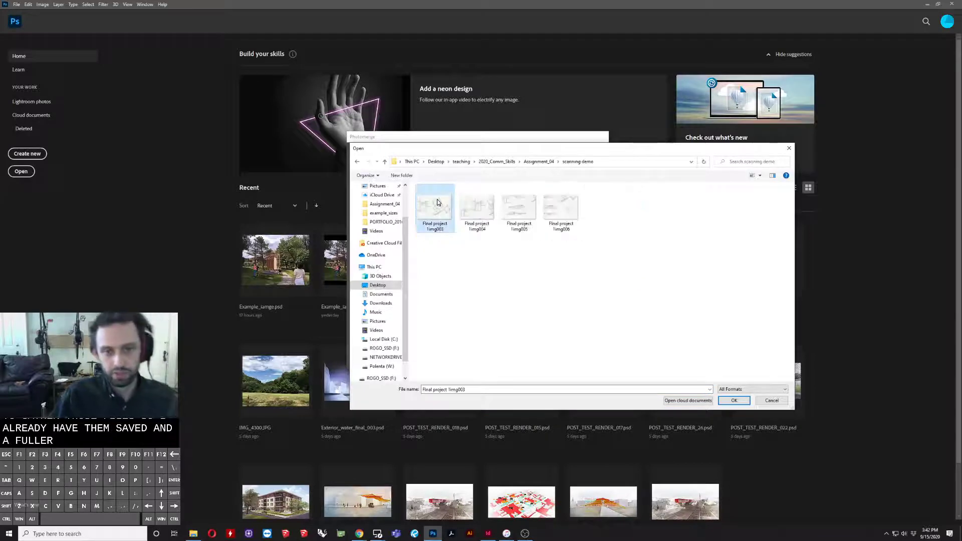
shift+click(546, 203)
click(734, 400)
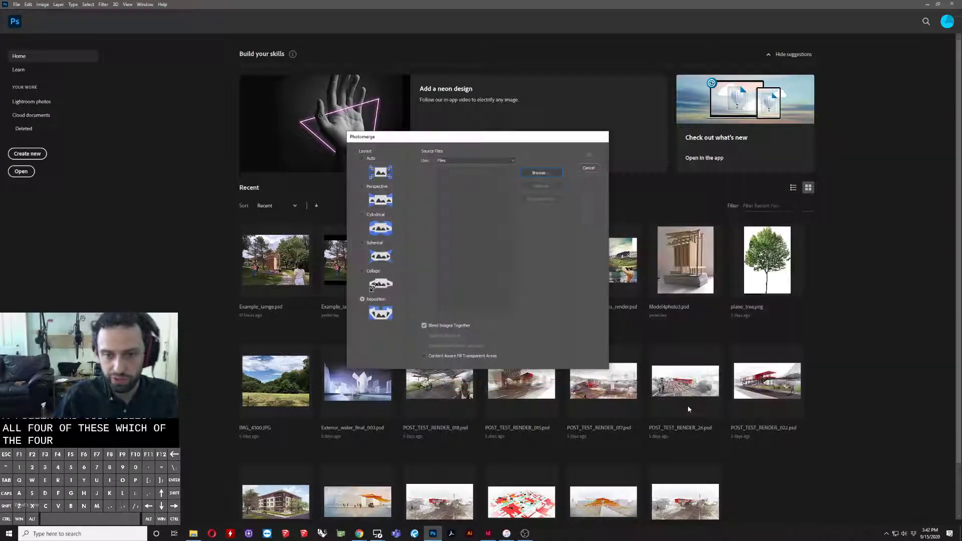
click(590, 157)
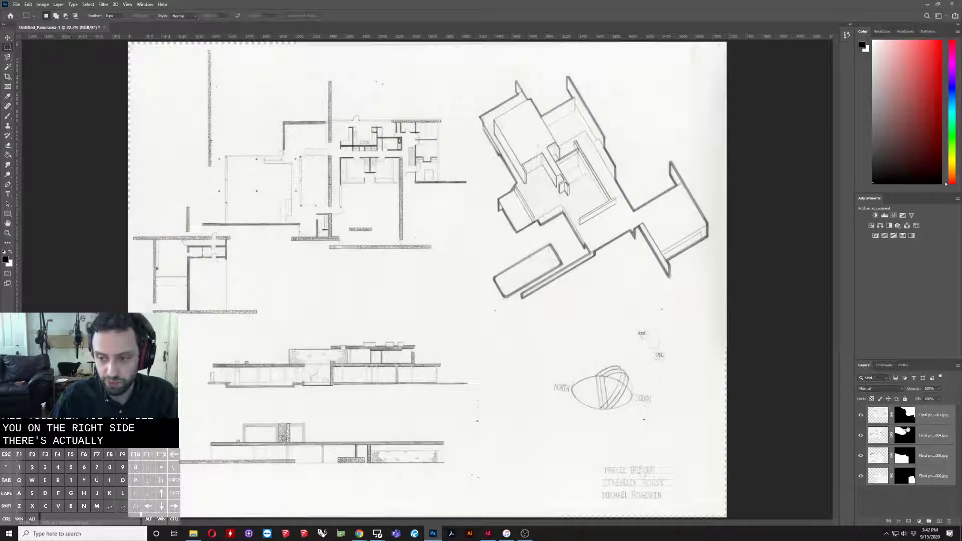
- Examine the layer masks of the upper three scan layers one by one, returning to the normal image view
click(905, 457)
alt+click(906, 457)
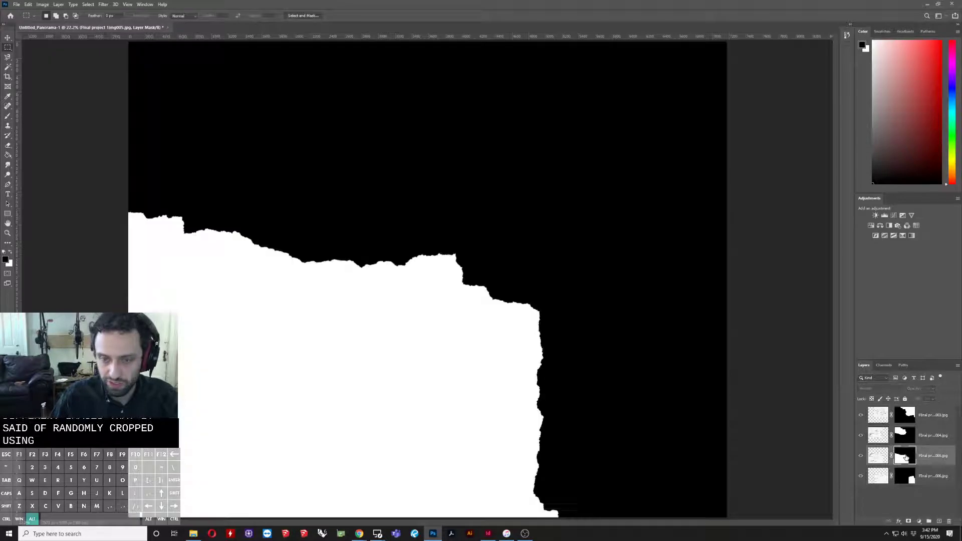
alt+click(906, 457)
alt+click(907, 443)
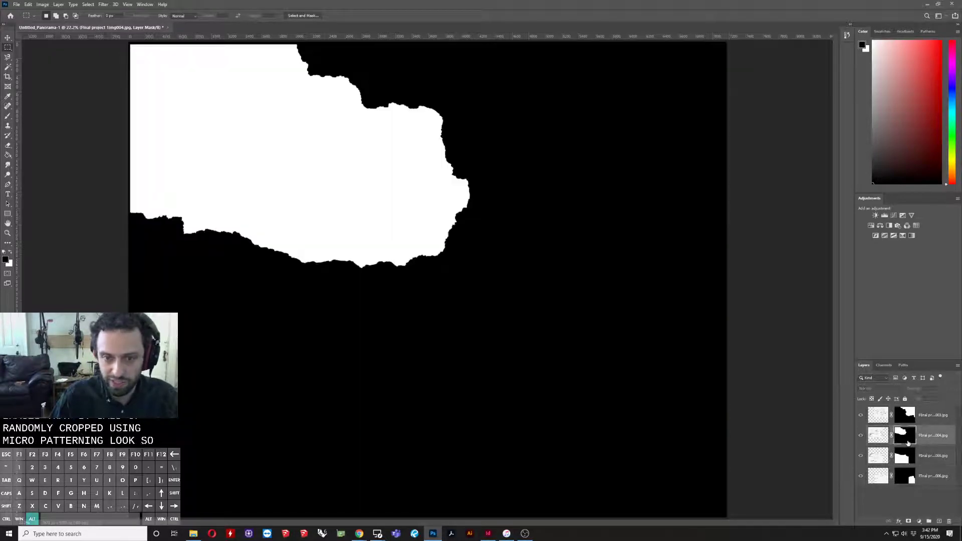
alt+click(907, 443)
alt+click(905, 415)
alt+click(905, 415)
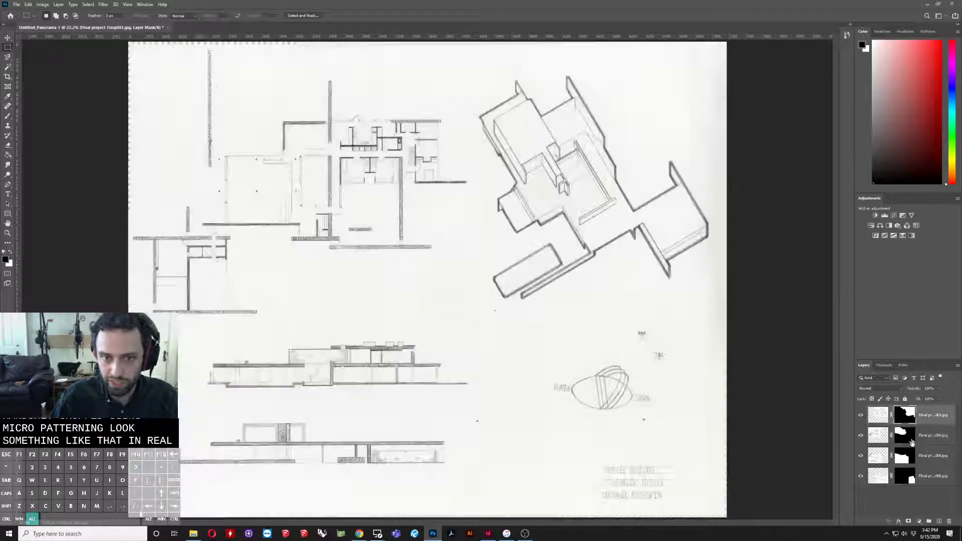
- Merge all four scan layers into a single layer
shift+click(939, 476)
right_click(939, 476)
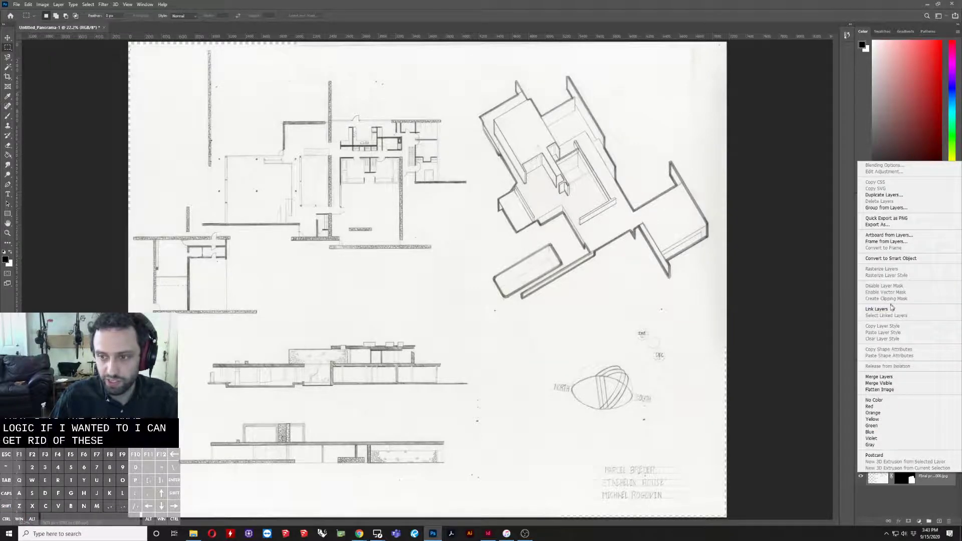
click(882, 377)
click(890, 504)
- Examine the right and lower edges of the merged drawing for transparent gaps
scroll(376, 282, down, 1)
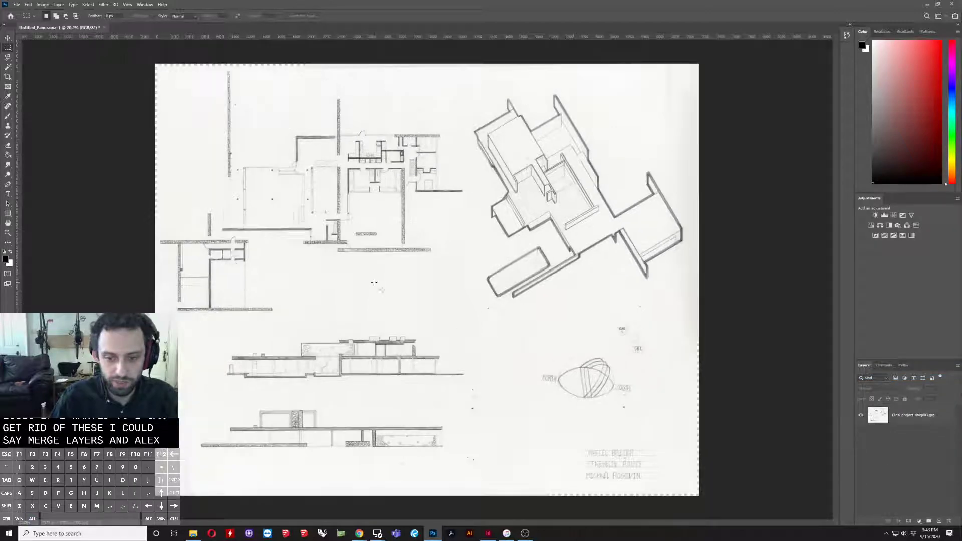
scroll(722, 483, up, 7)
scroll(723, 482, up, 6)
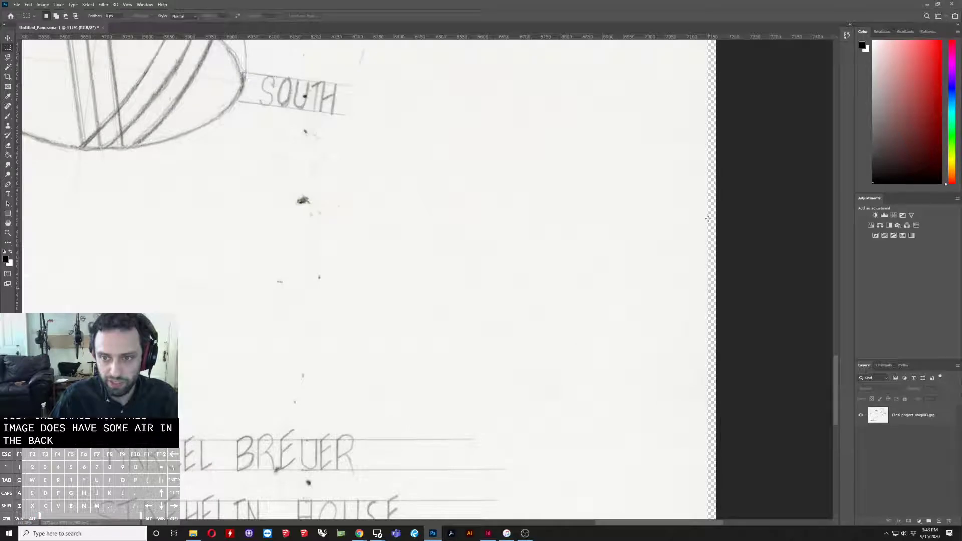
scroll(711, 238, down, 2)
scroll(711, 272, down, 4)
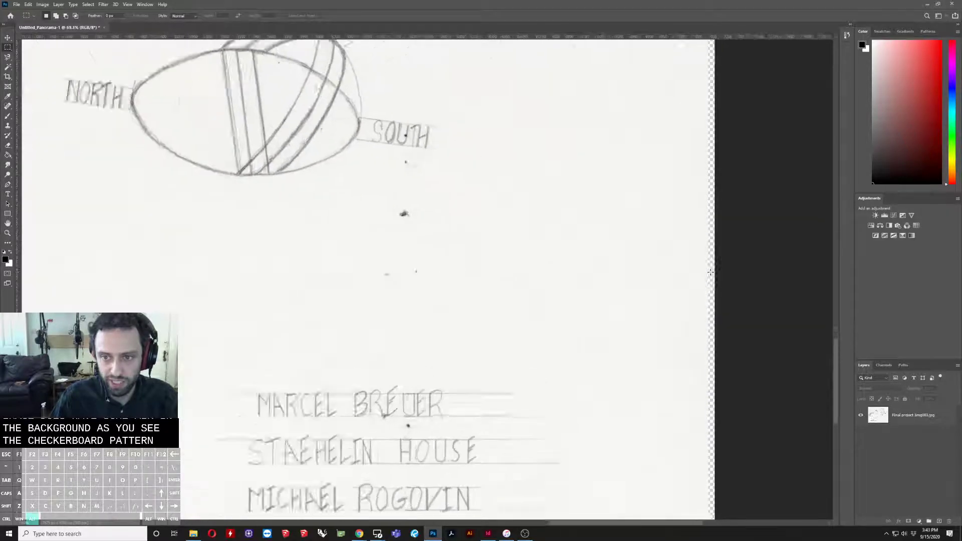
scroll(708, 275, up, 3)
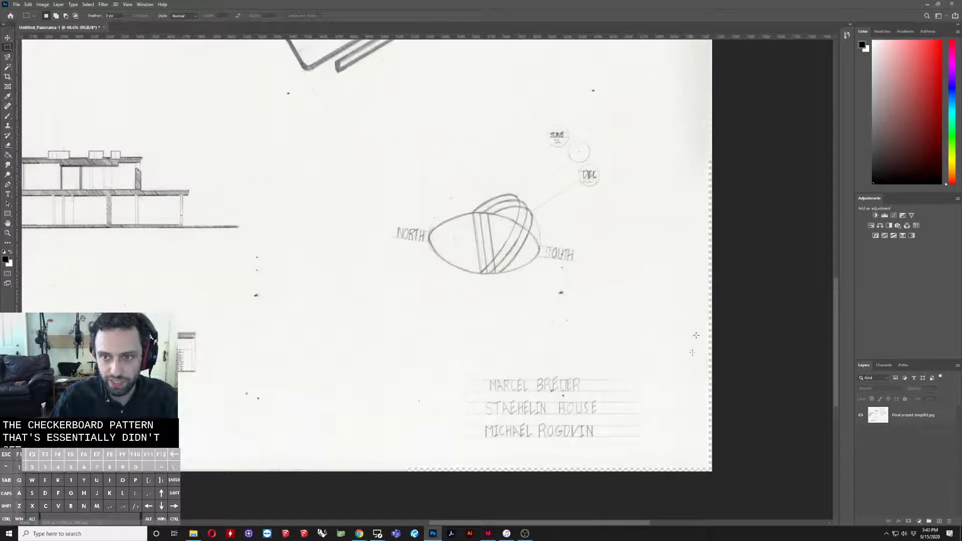
scroll(704, 181, up, 5)
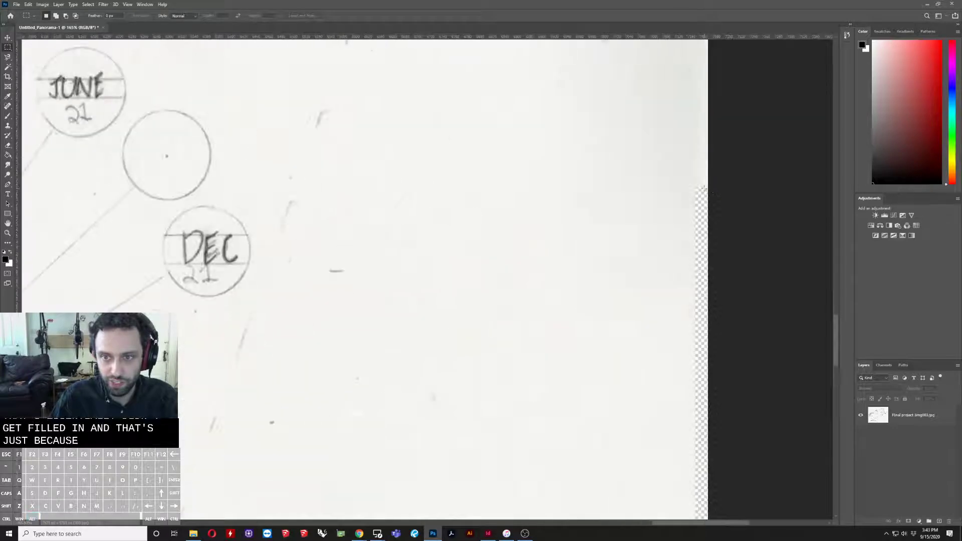
scroll(703, 189, down, 6)
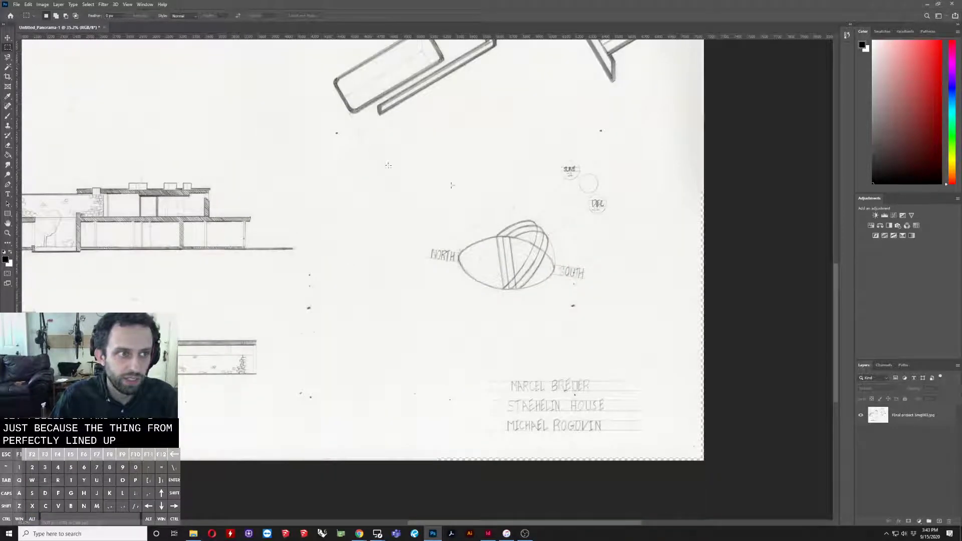
- Select the transparent strips along the drawing's right and bottom edges and fill them on the merged layer using Content-Aware
drag(712, 188, 436, 457)
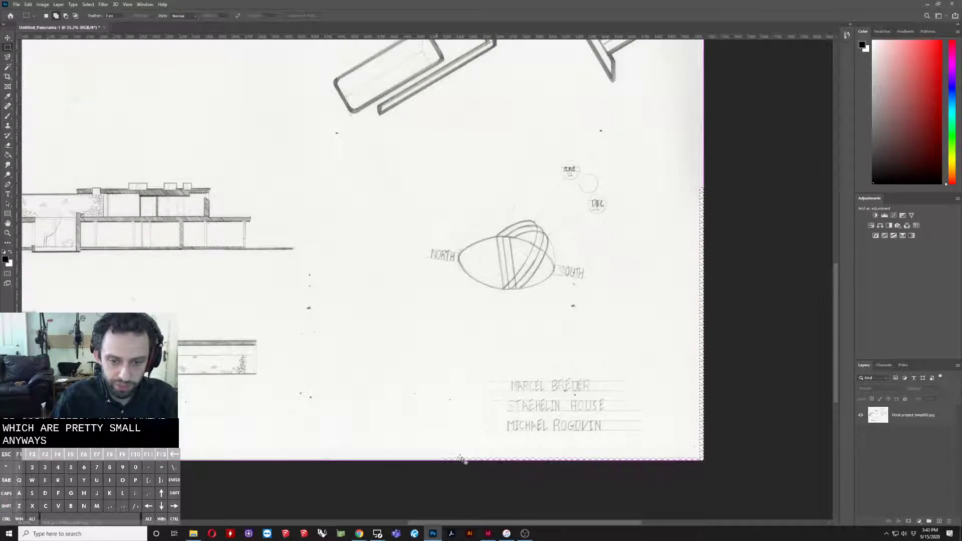
scroll(464, 457, up, 2)
scroll(461, 455, up, 3)
right_click(463, 457)
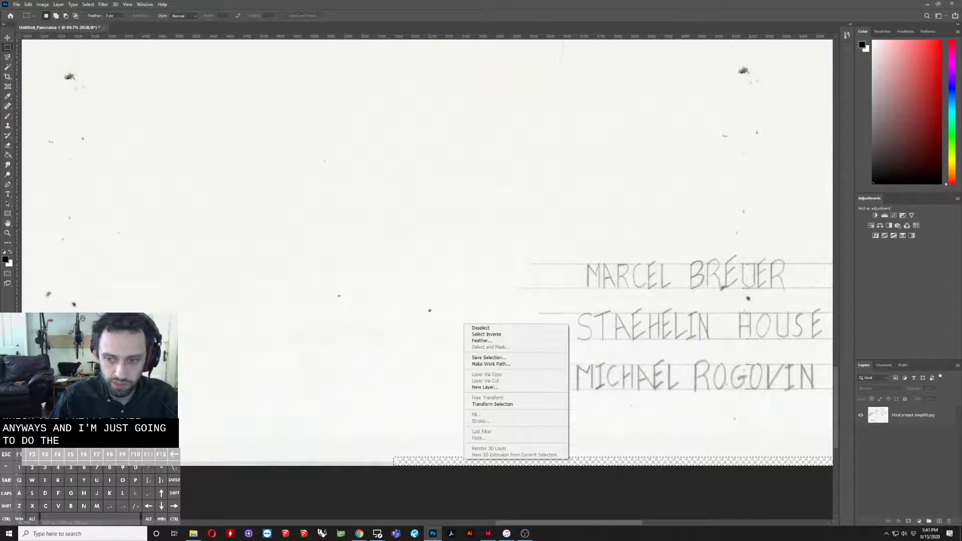
click(900, 417)
click(901, 417)
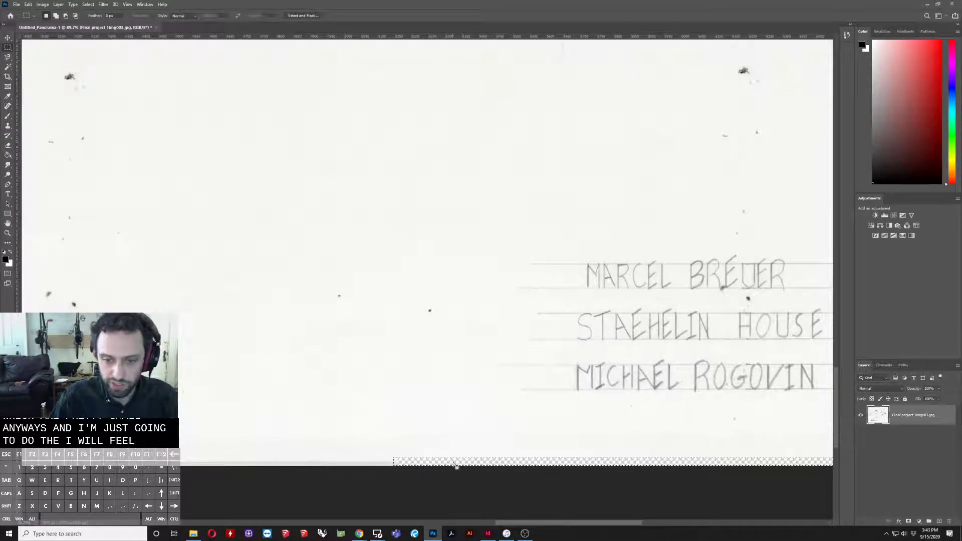
right_click(453, 464)
click(480, 417)
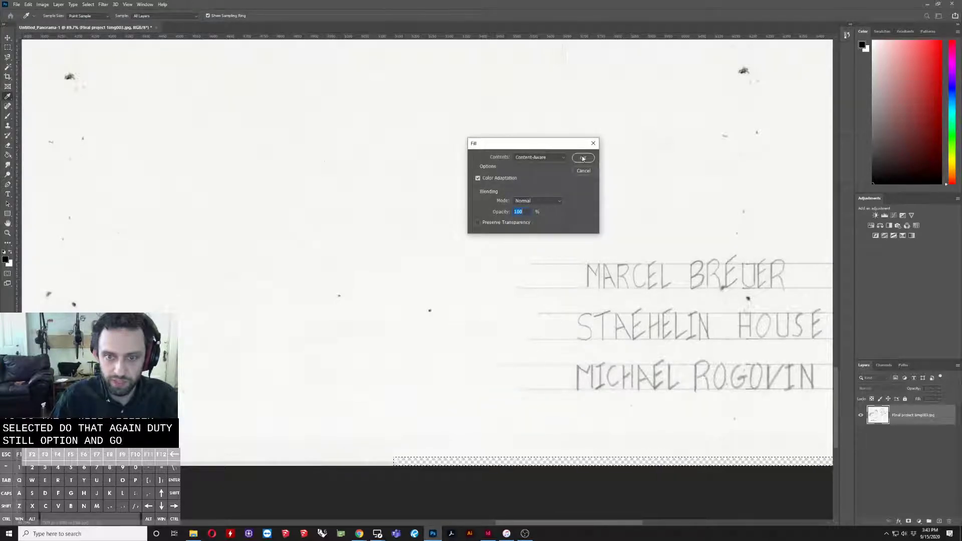
click(583, 159)
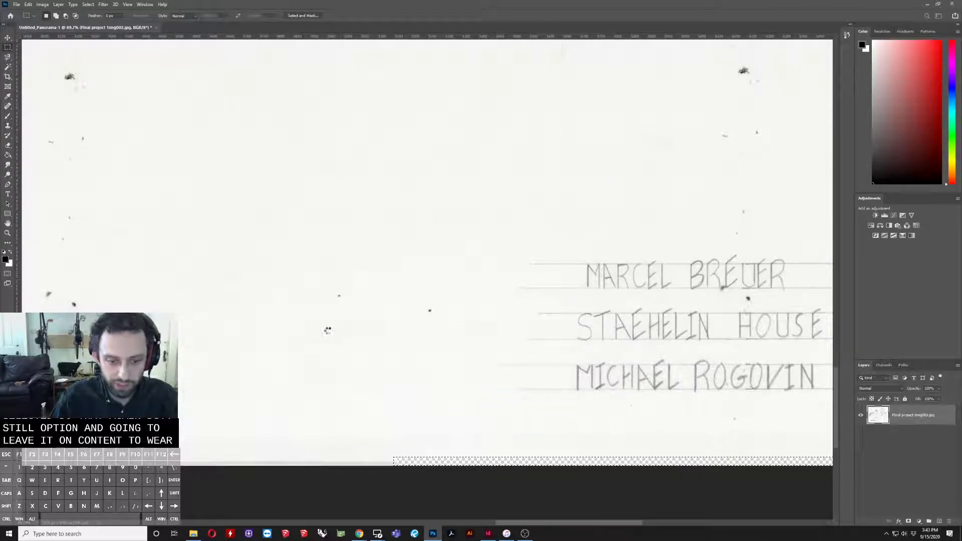
- Select thin strips along the drawing's full top and left edges and fill them using Content-Aware
scroll(314, 324, down, 3)
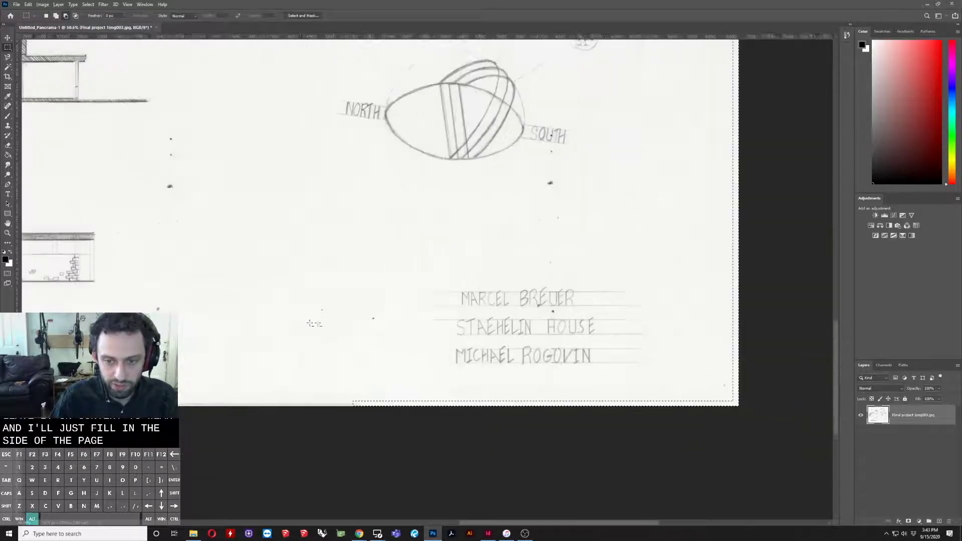
scroll(314, 324, down, 6)
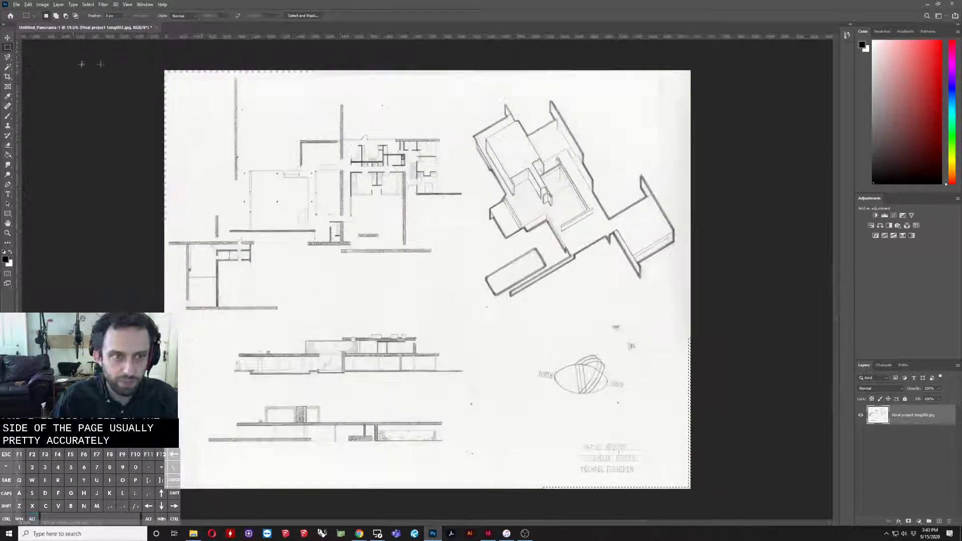
drag(165, 71, 696, 74)
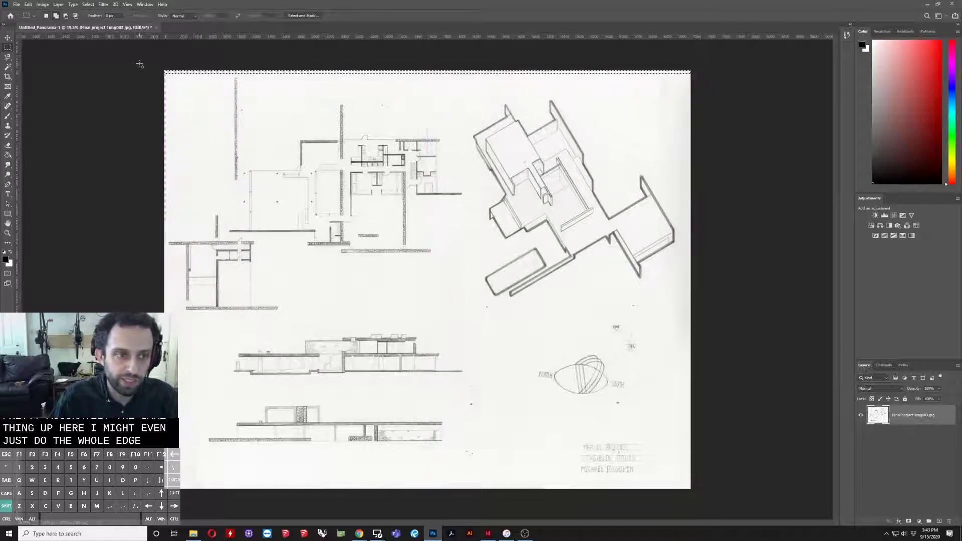
drag(166, 71, 167, 497)
scroll(163, 62, up, 3)
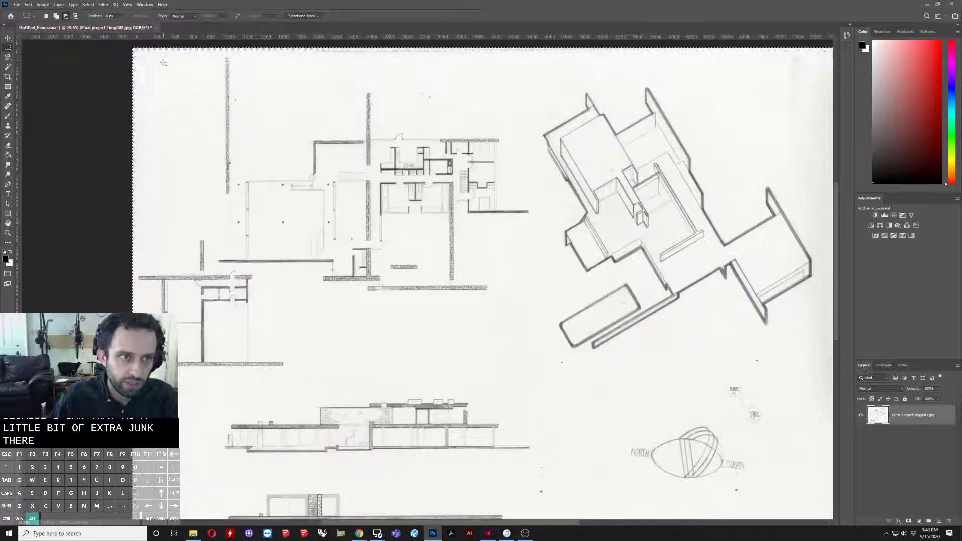
scroll(163, 62, up, 3)
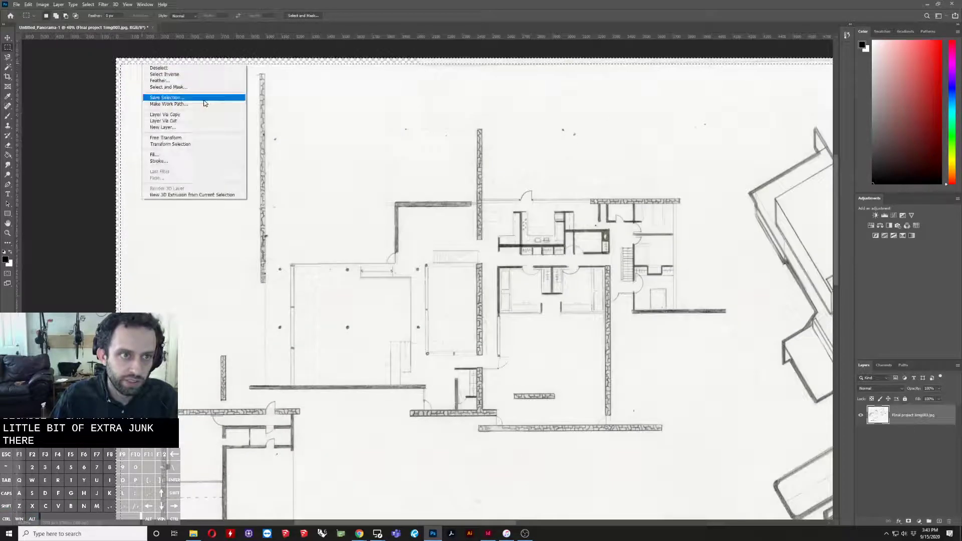
click(200, 154)
key(Return)
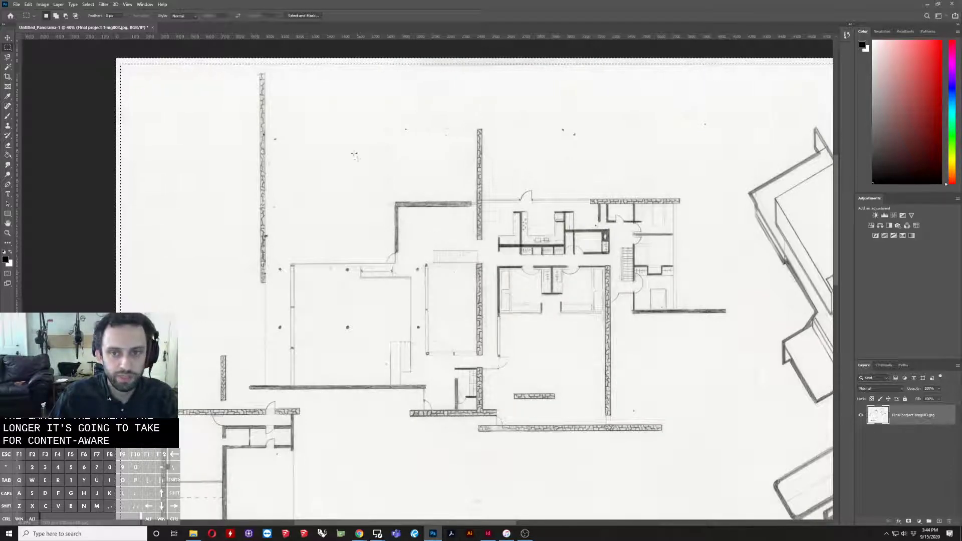
- Examine the blank paper between the floor plan, elevations and axonometric for smudges, scratches and specks
scroll(634, 329, down, 1)
scroll(634, 329, up, 2)
scroll(646, 260, down, 3)
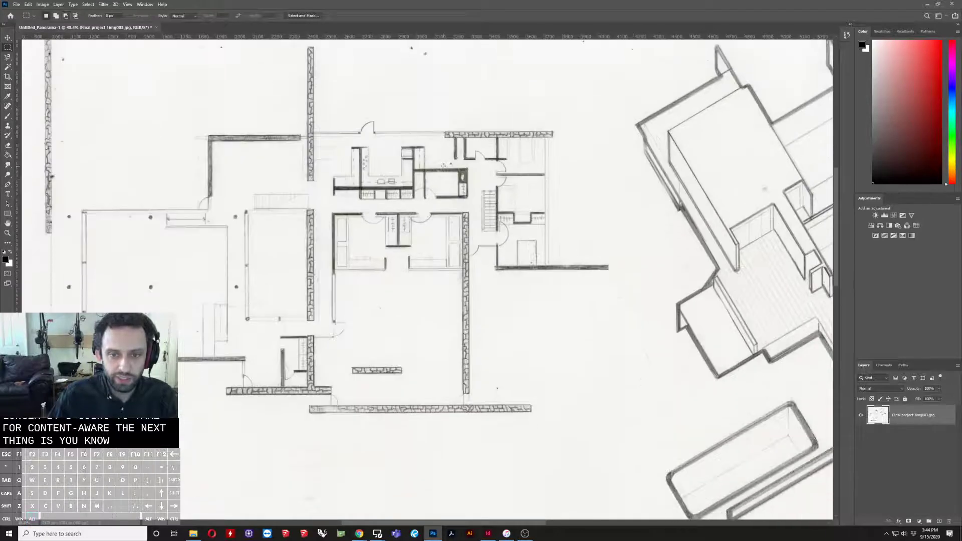
scroll(654, 220, down, 1)
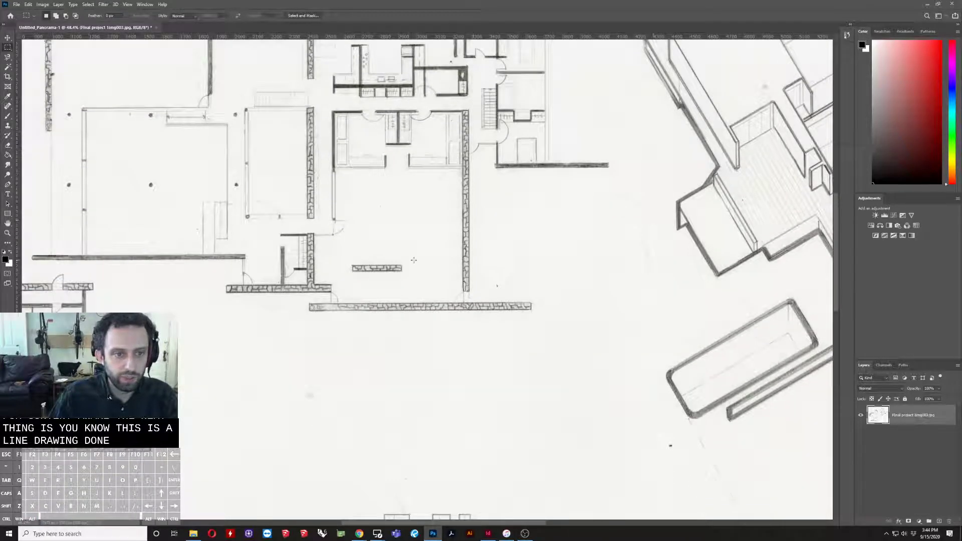
scroll(450, 235, down, 4)
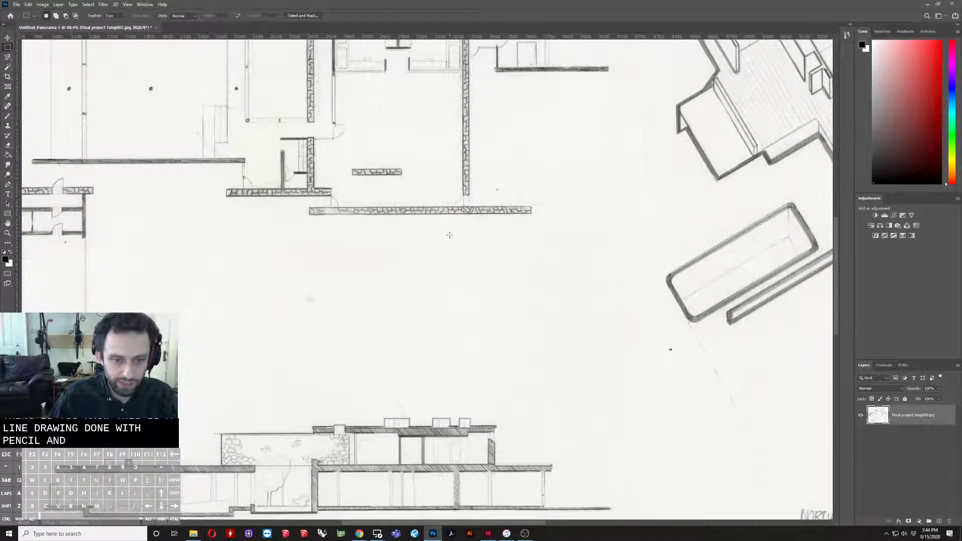
scroll(450, 235, up, 8)
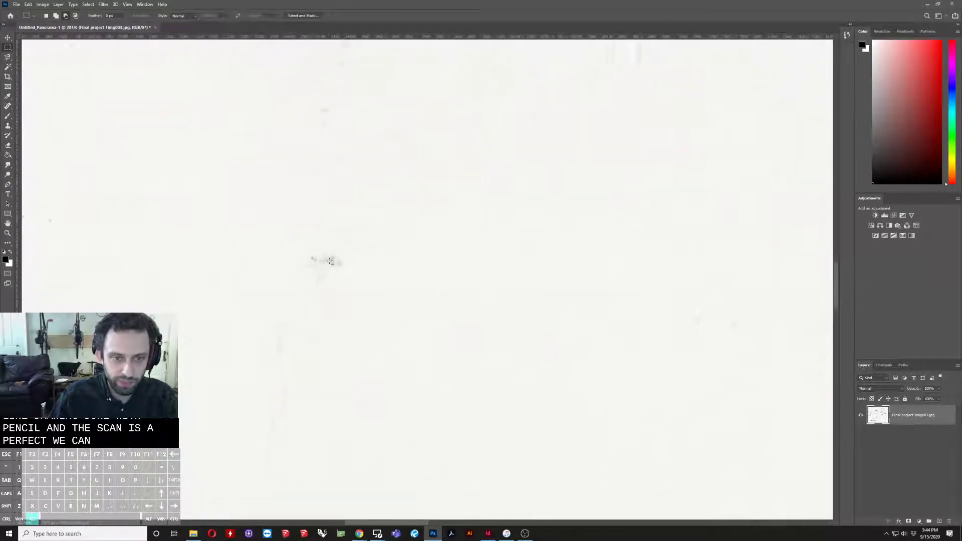
scroll(327, 260, down, 6)
scroll(328, 186, up, 5)
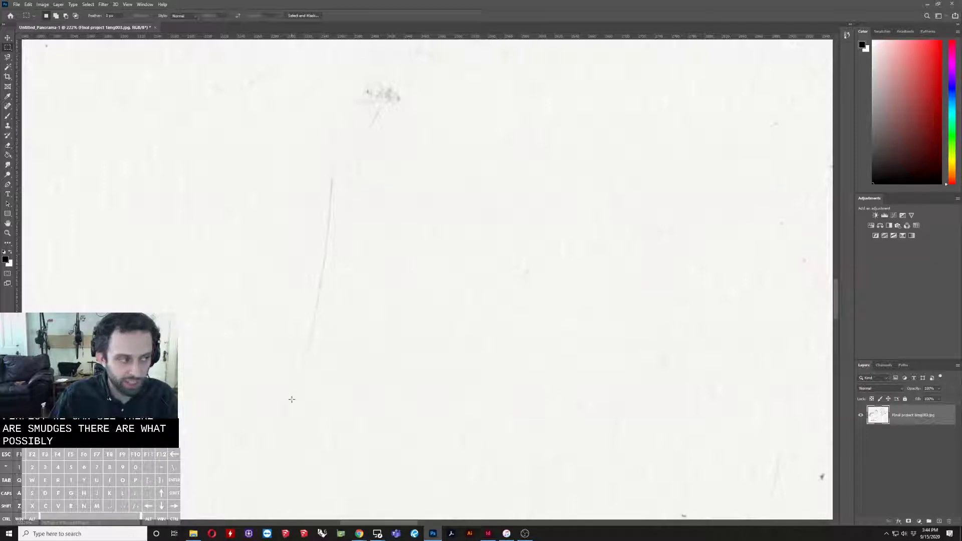
scroll(291, 391, down, 2)
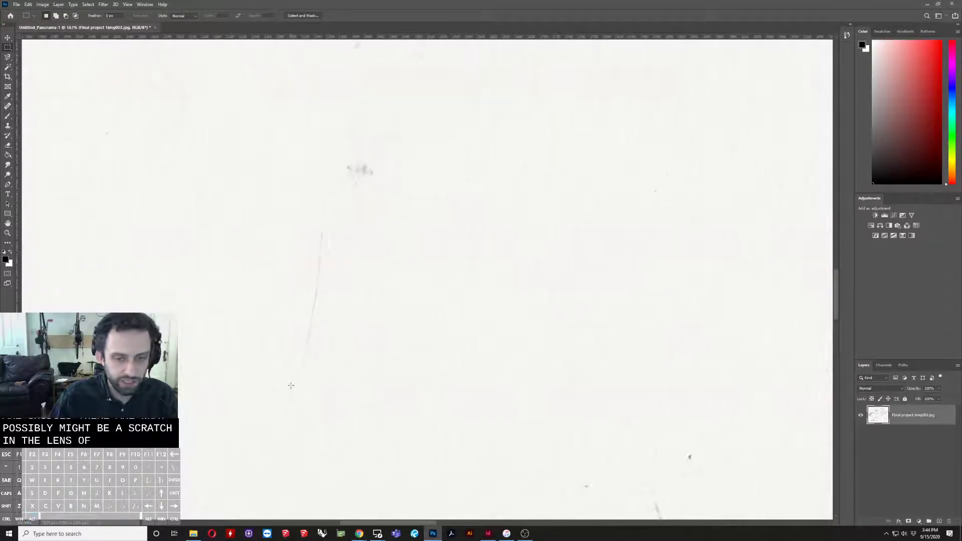
scroll(291, 385, down, 5)
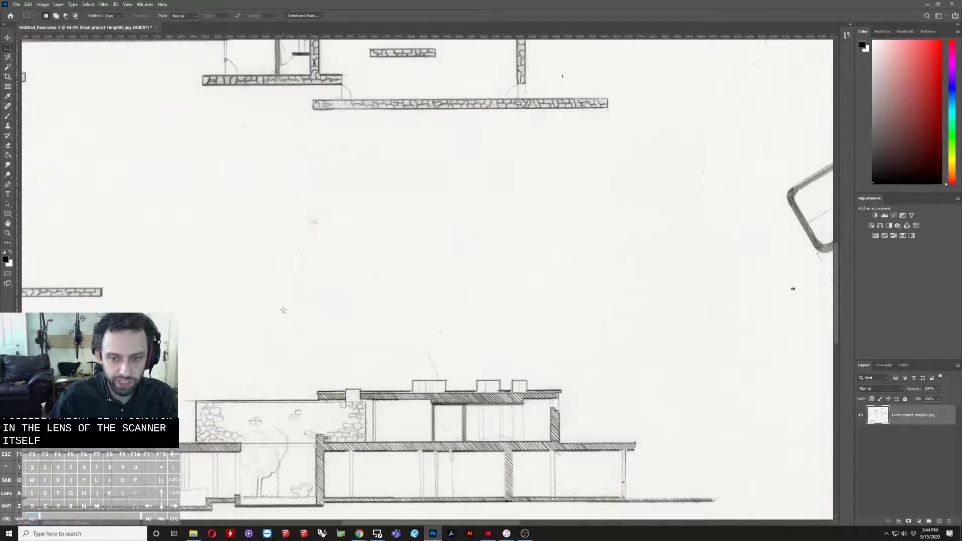
scroll(283, 310, down, 4)
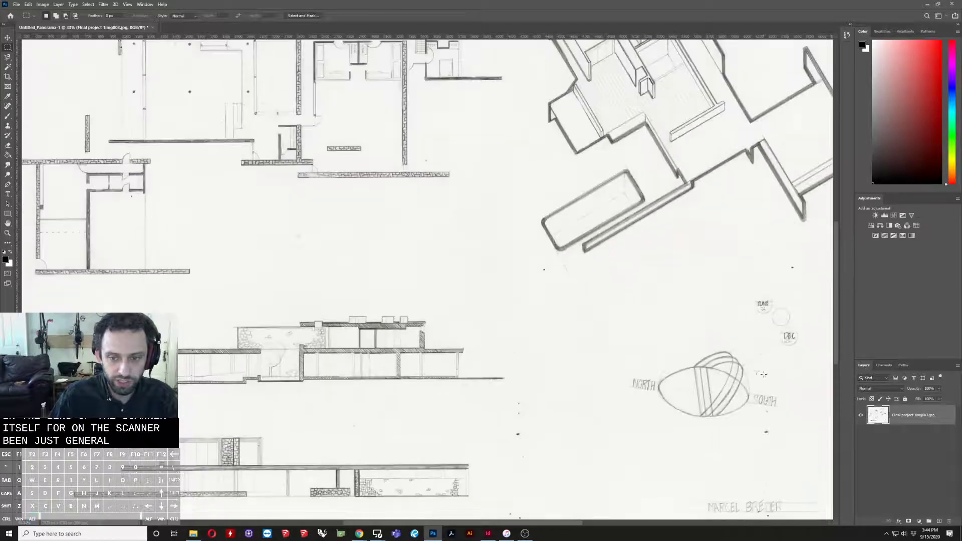
scroll(761, 374, up, 1)
scroll(483, 261, down, 2)
scroll(483, 262, up, 2)
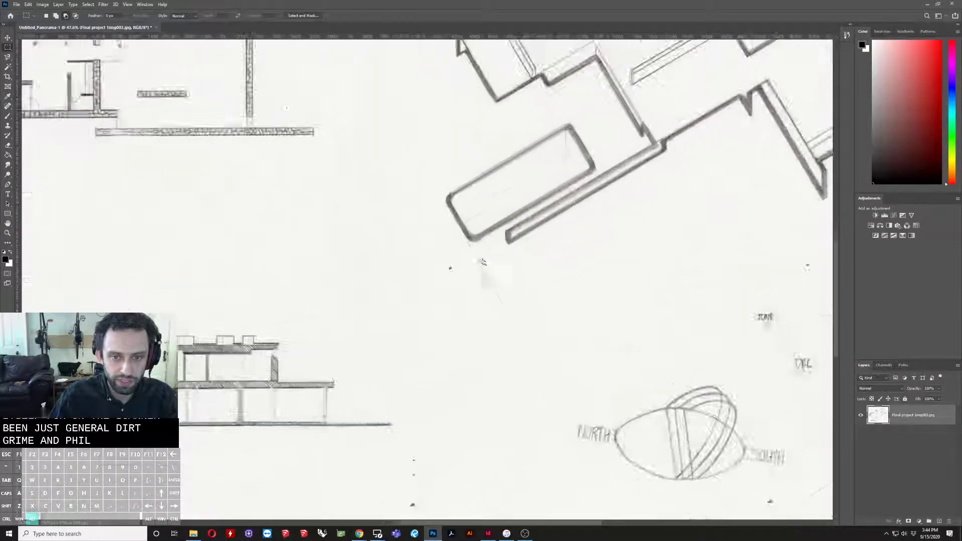
- Select the dark speck beside the lower corner of the rounded rectangle in the axonometric, fill it using Content-Aware, and deselect
scroll(483, 261, up, 3)
drag(400, 257, 412, 269)
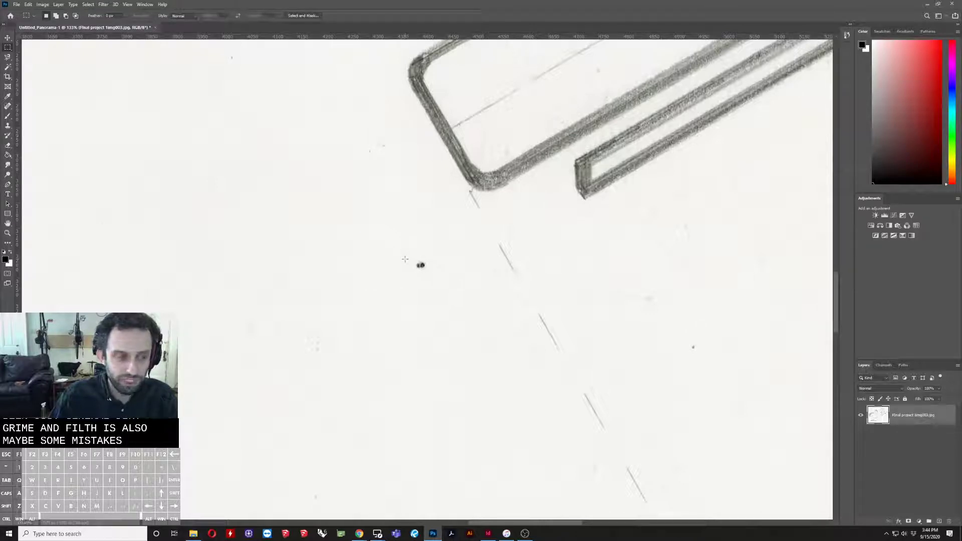
drag(429, 281, 434, 277)
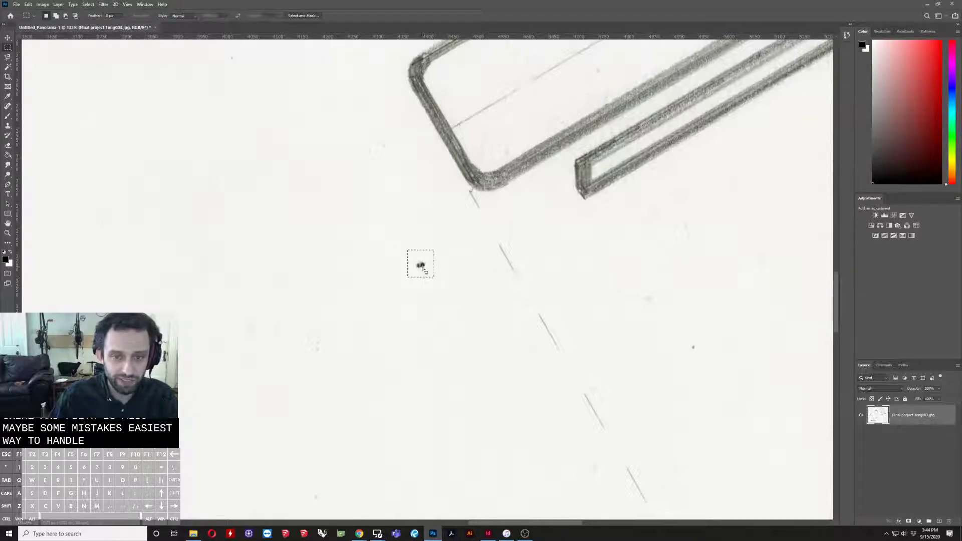
right_click(422, 268)
click(435, 357)
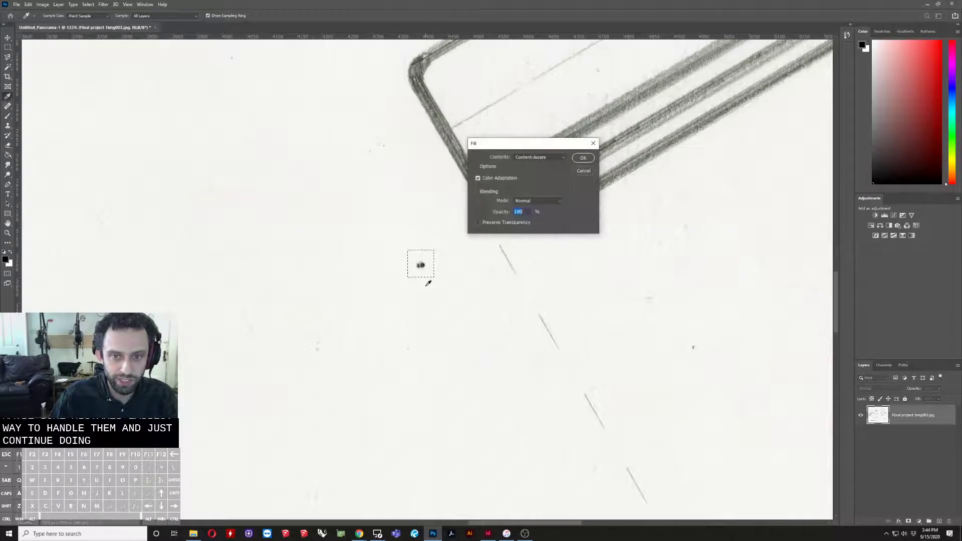
key(Return)
click(426, 286)
scroll(788, 389, down, 6)
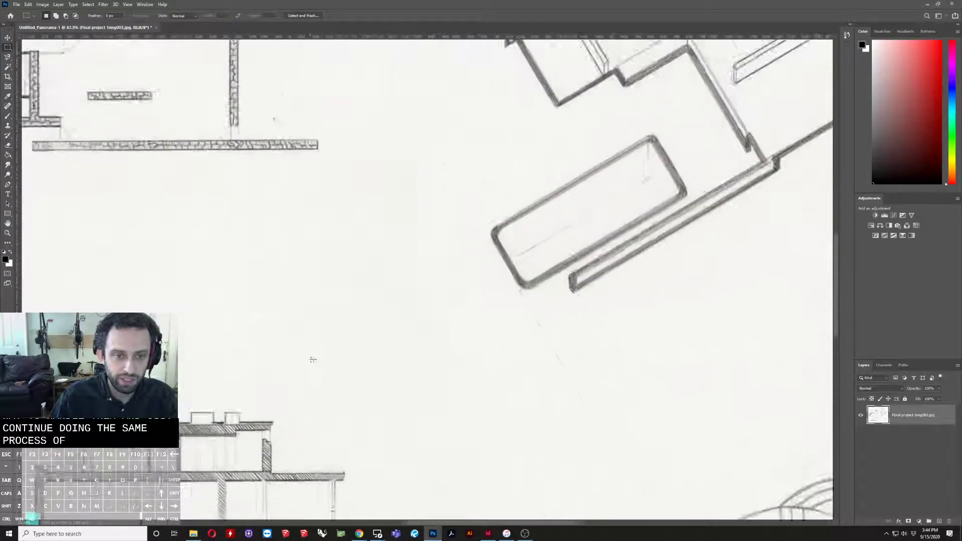
- Enlarge the Clone Stamp brush and clone clean paper over the faint scratch below the long stone wall, undoing the strokes that reach the wall
click(7, 128)
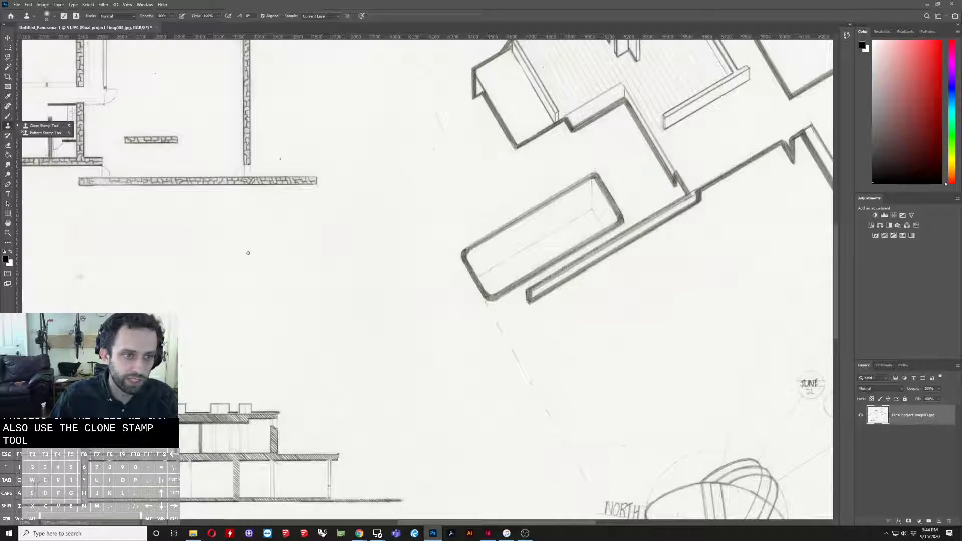
scroll(573, 324, down, 4)
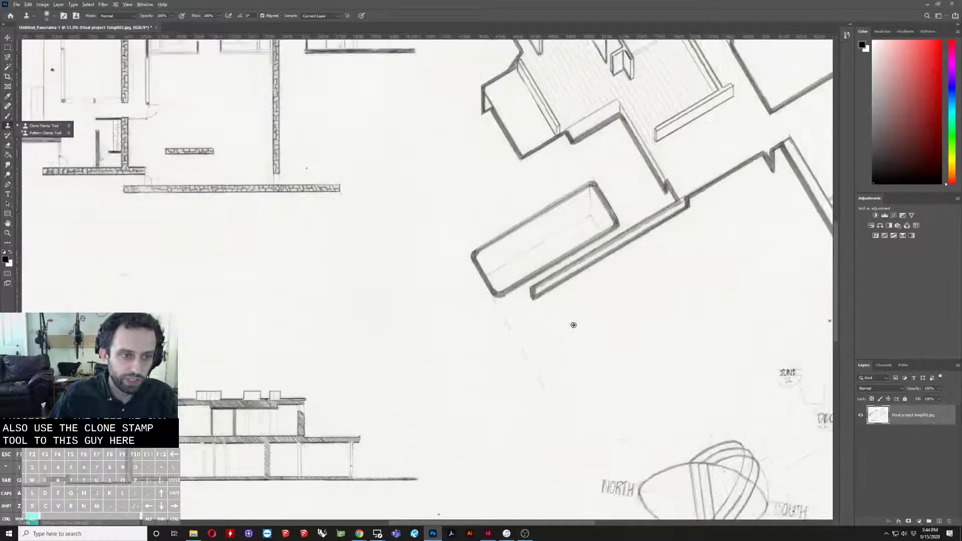
scroll(238, 303, up, 14)
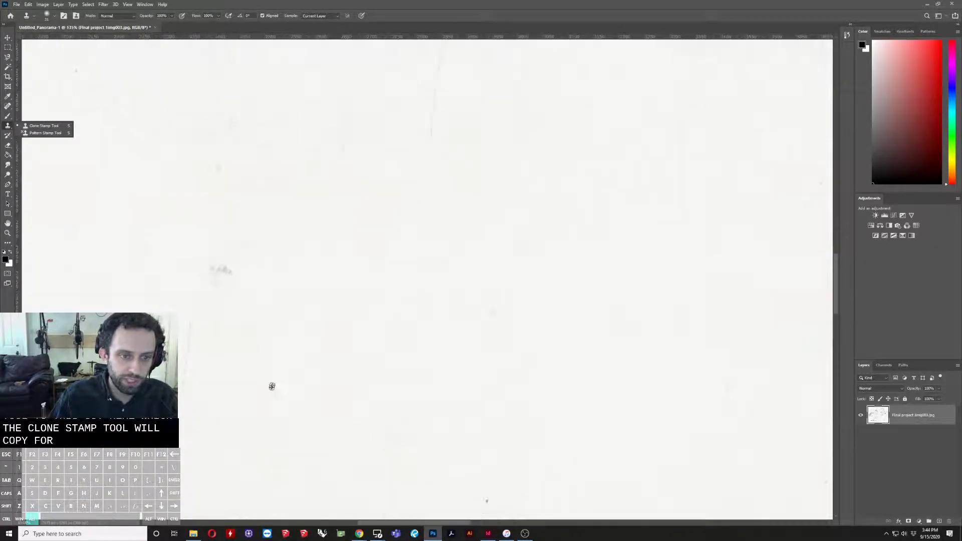
mouse_move(301, 314)
mouse_down()
mouse_move(394, 314)
mouse_move(384, 216)
mouse_move(372, 441)
mouse_move(383, 212)
mouse_up()
mouse_move(378, 271)
mouse_down()
mouse_move(422, 287)
mouse_move(385, 296)
mouse_up()
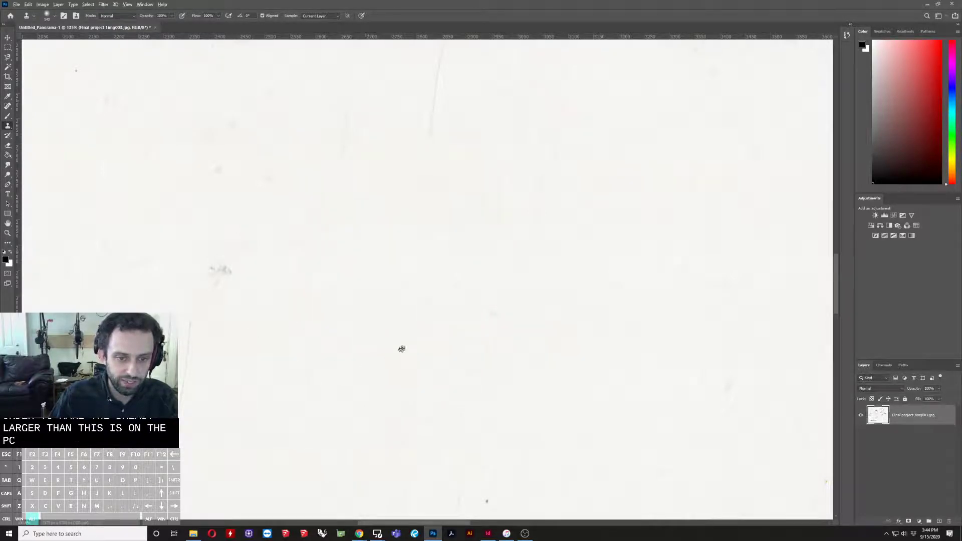
scroll(501, 246, up, 3)
drag(544, 224, 518, 237)
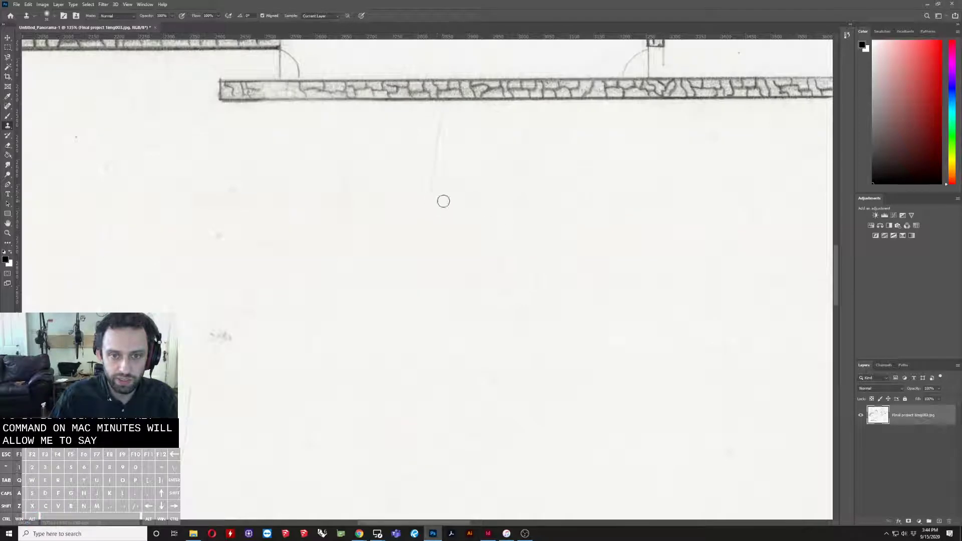
mouse_move(431, 191)
mouse_down()
mouse_move(436, 118)
mouse_move(452, 151)
mouse_move(449, 59)
mouse_move(440, 75)
mouse_move(434, 248)
mouse_up()
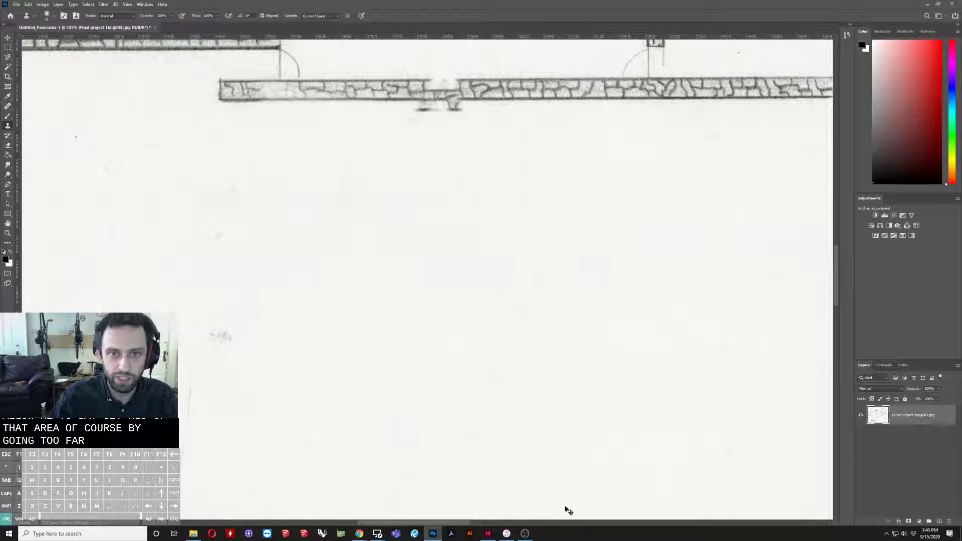
key(ctrl+z)
key(ctrl+z)
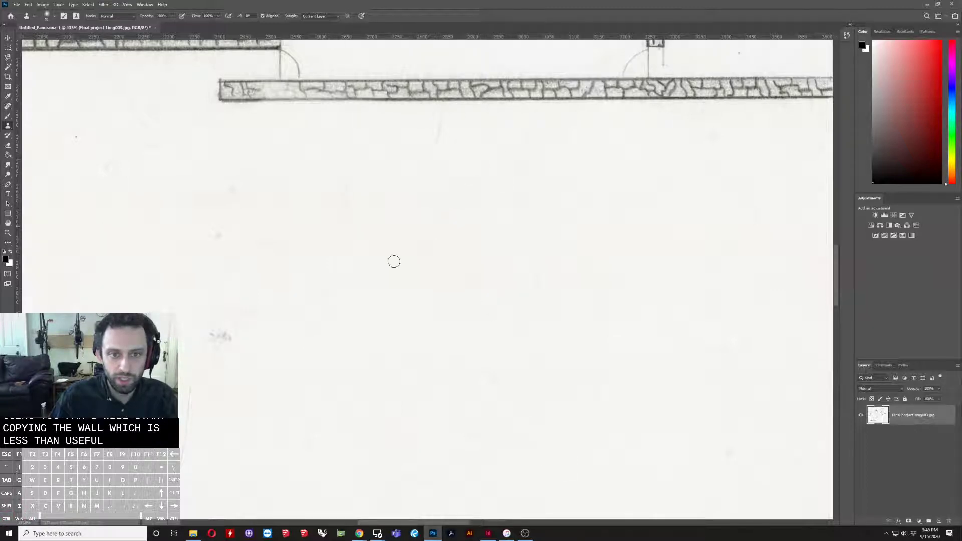
- Sample clean paper beside the grey smudge between the floor plan and the upper elevation and clone it over the smudge
alt+click(339, 337)
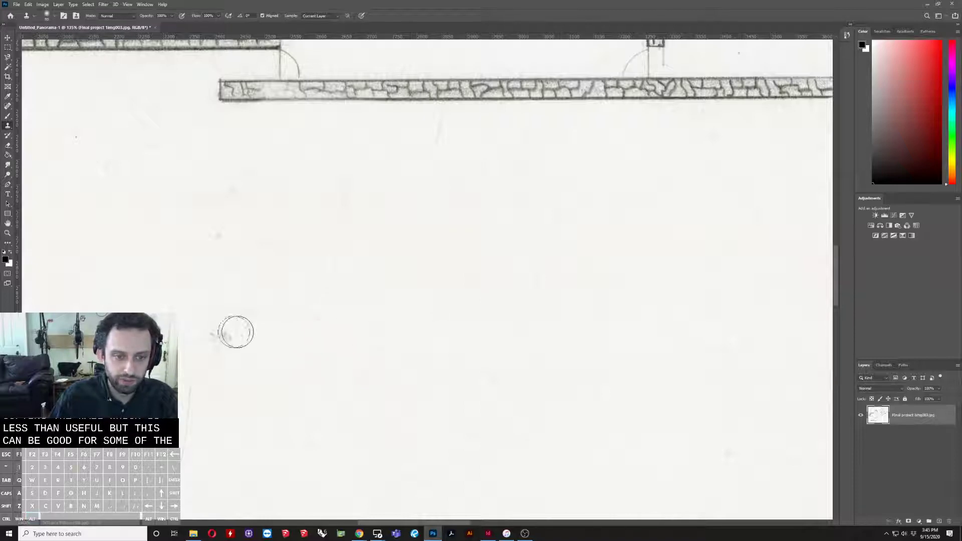
scroll(509, 278, down, 9)
scroll(371, 399, up, 8)
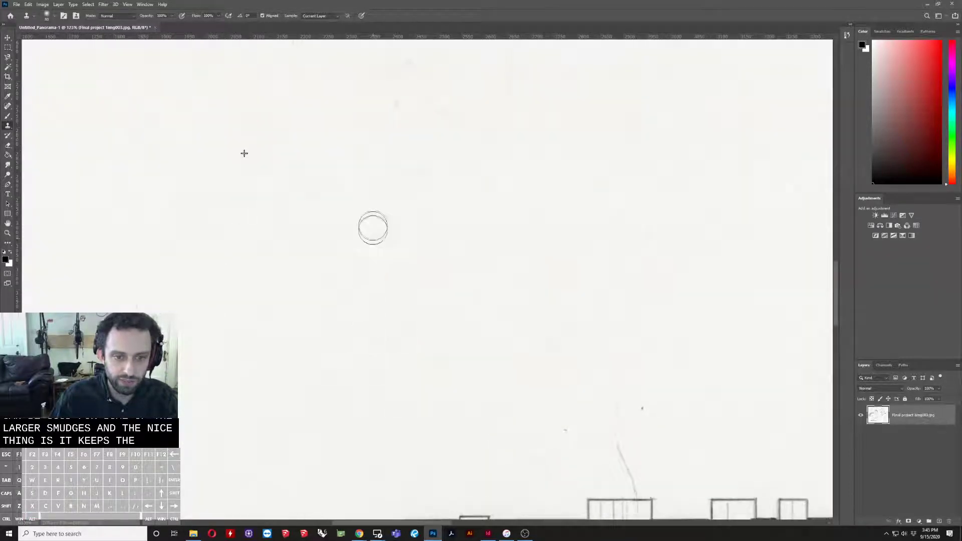
scroll(359, 354, down, 6)
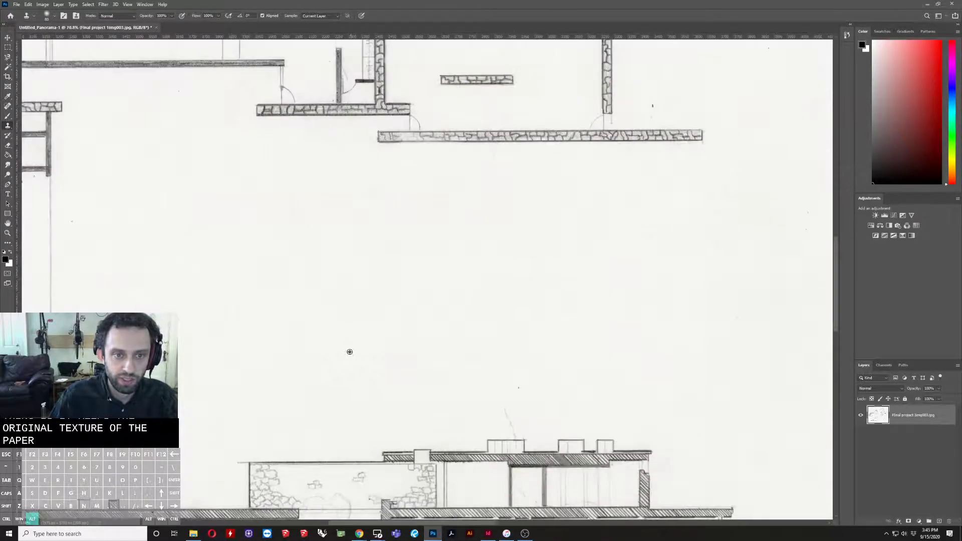
- Clone clean paper over stray pencil marks in the floor plan, including the line extending past the steps in the column-lined room
scroll(514, 345, up, 5)
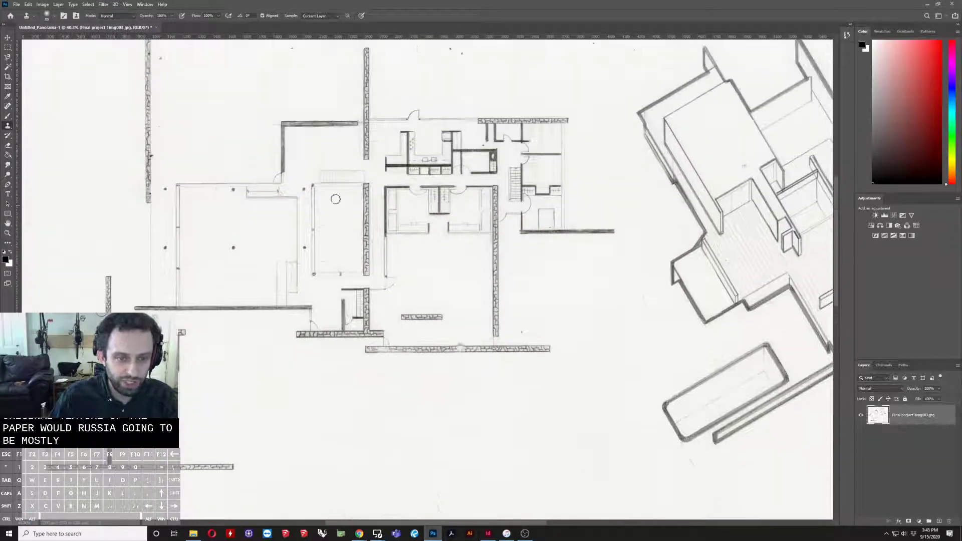
scroll(337, 266, up, 4)
alt+click(360, 168)
mouse_move(323, 250)
mouse_down()
mouse_move(298, 260)
mouse_move(353, 276)
mouse_up()
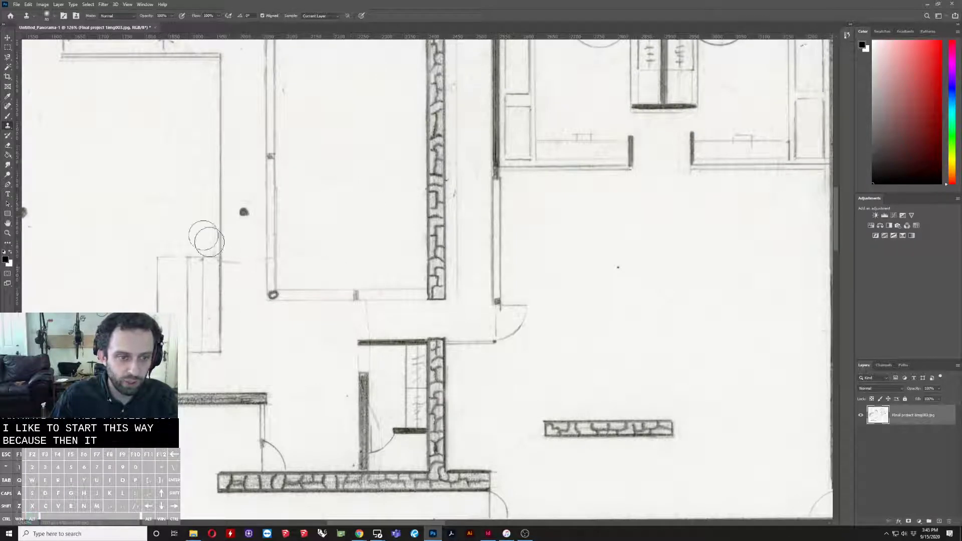
drag(175, 218, 160, 222)
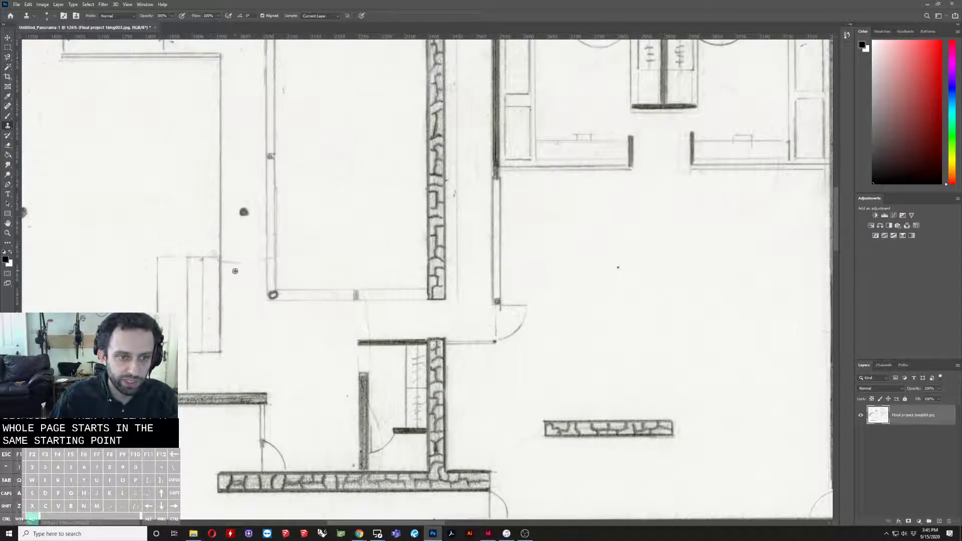
alt+click(197, 229)
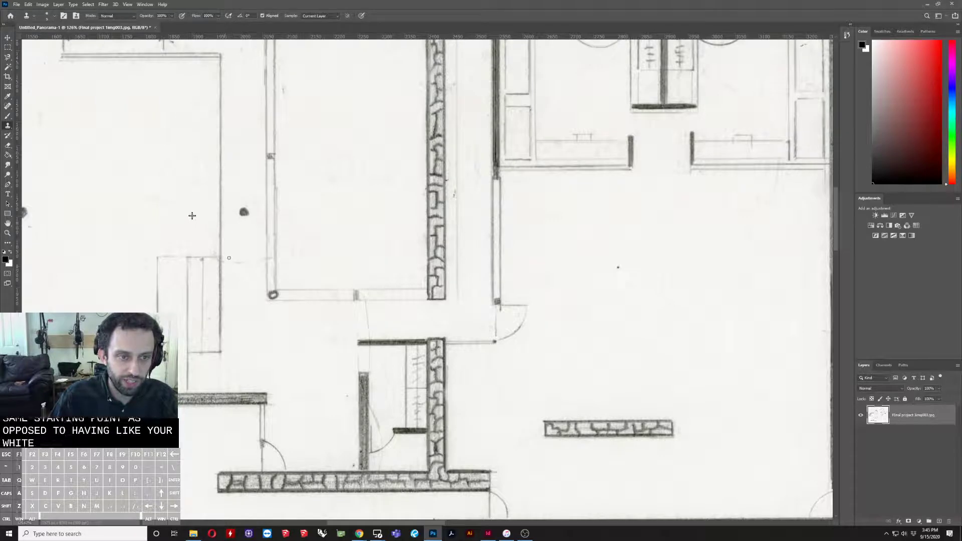
- Sample clean paper above the floor plan with the Clone Stamp and clone it over the dark specks there
scroll(257, 348, down, 2)
scroll(329, 334, down, 2)
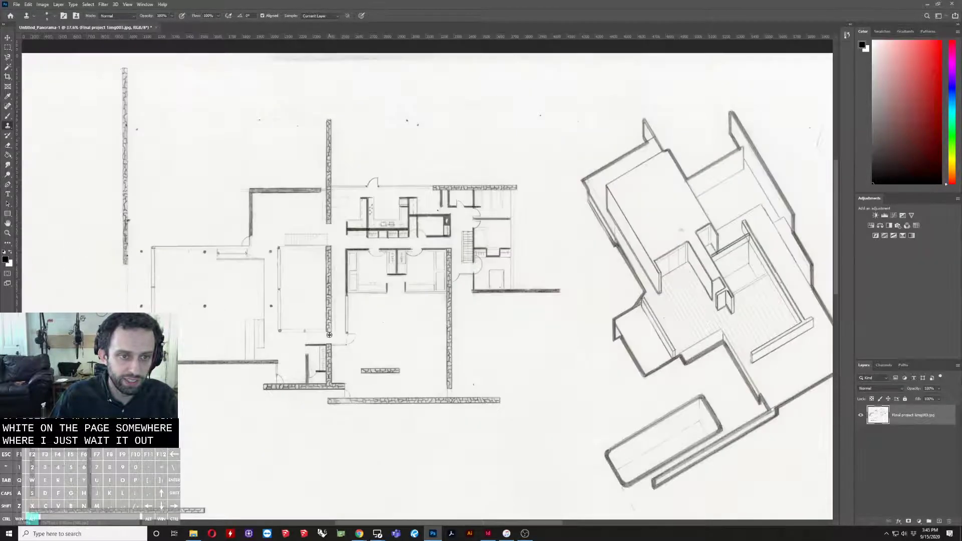
scroll(331, 119, up, 3)
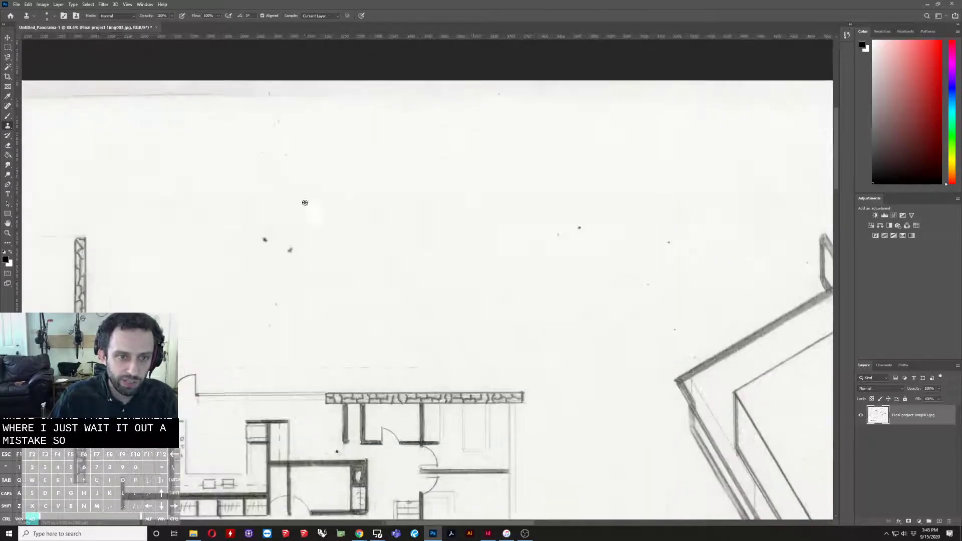
alt+click(414, 174)
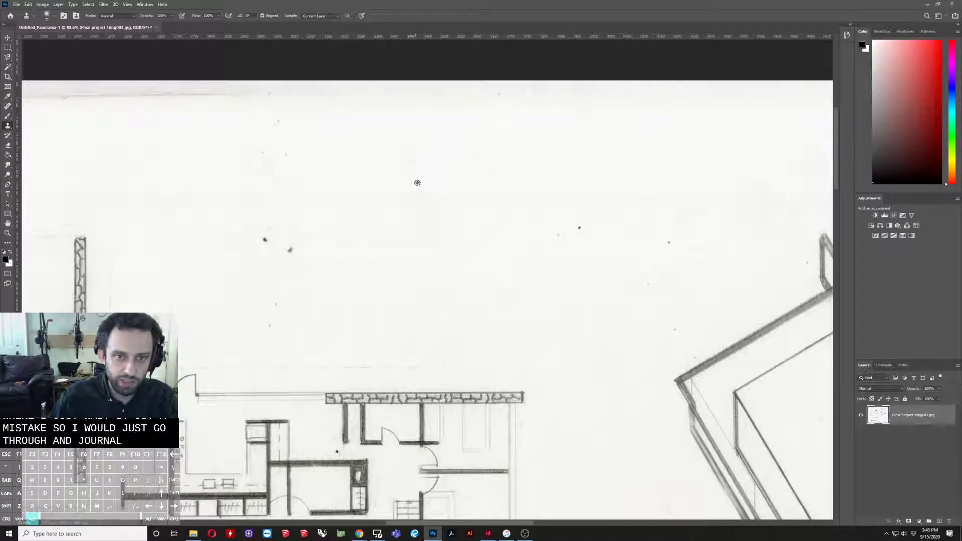
mouse_move(261, 253)
mouse_down()
mouse_move(272, 238)
mouse_move(264, 294)
mouse_move(273, 318)
mouse_move(291, 286)
mouse_up()
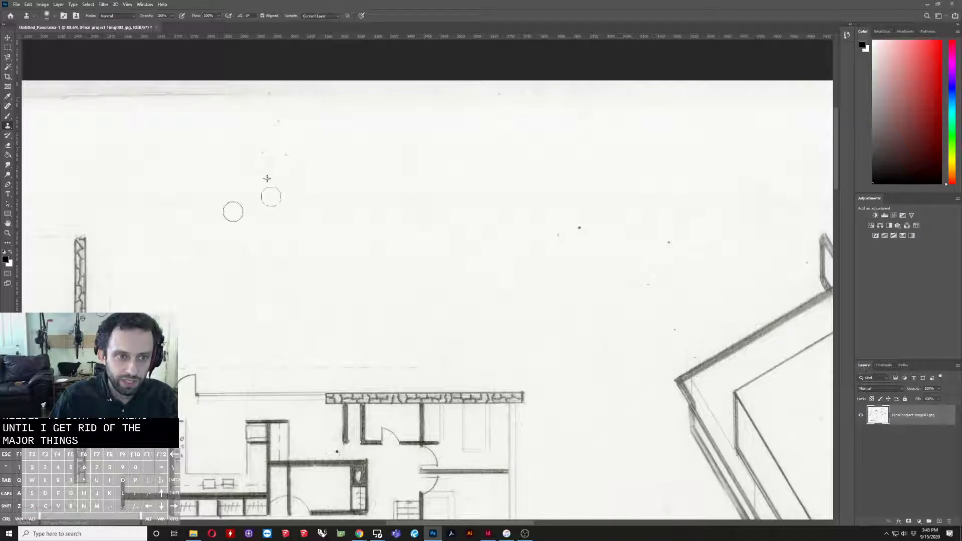
mouse_move(351, 181)
mouse_down()
mouse_move(398, 181)
mouse_move(386, 178)
mouse_up()
- Enlarge the Clone Stamp brush and clone clean paper over the grey page-edge line and specks along the sheet's upper edge
scroll(386, 178, down, 1)
scroll(386, 178, down, 4)
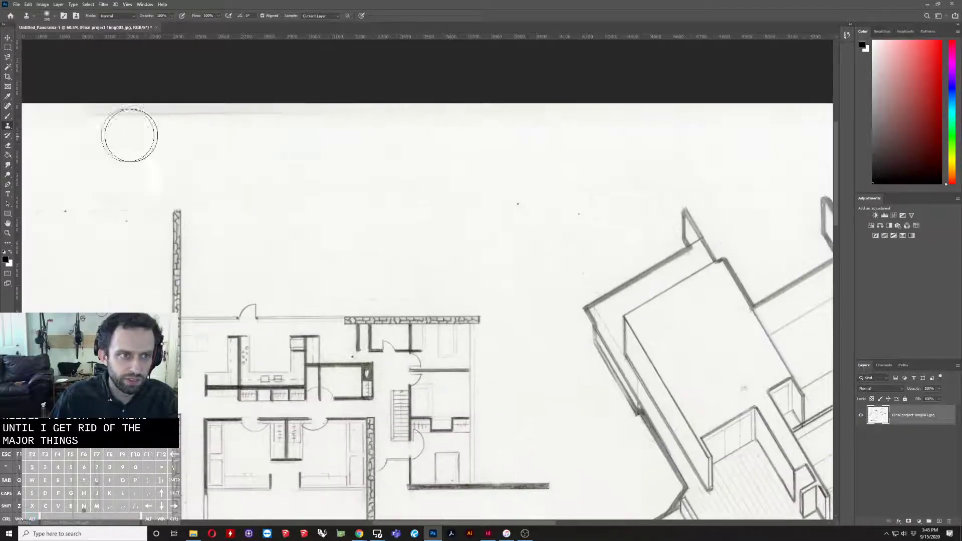
drag(83, 122, 325, 120)
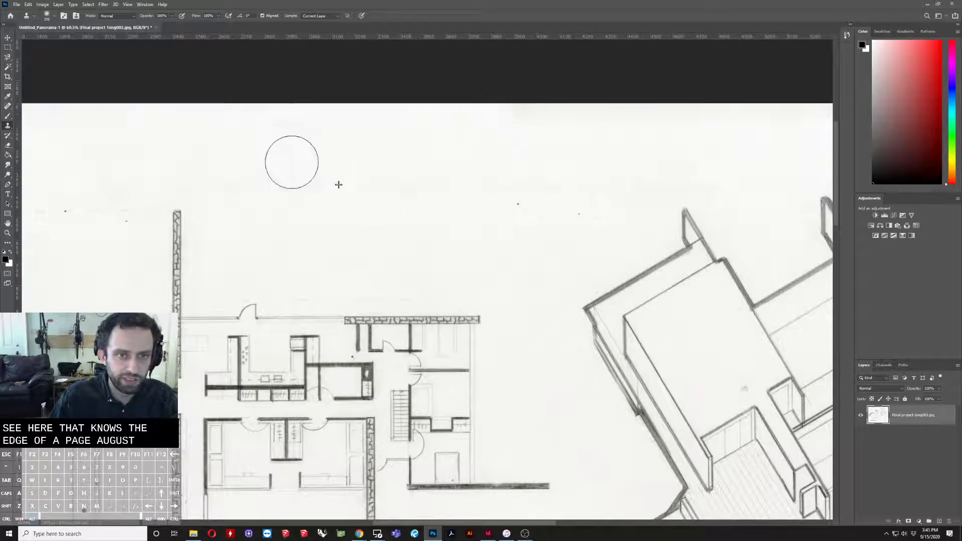
drag(291, 163, 296, 157)
scroll(382, 189, down, 3)
scroll(623, 177, up, 4)
alt+click(501, 134)
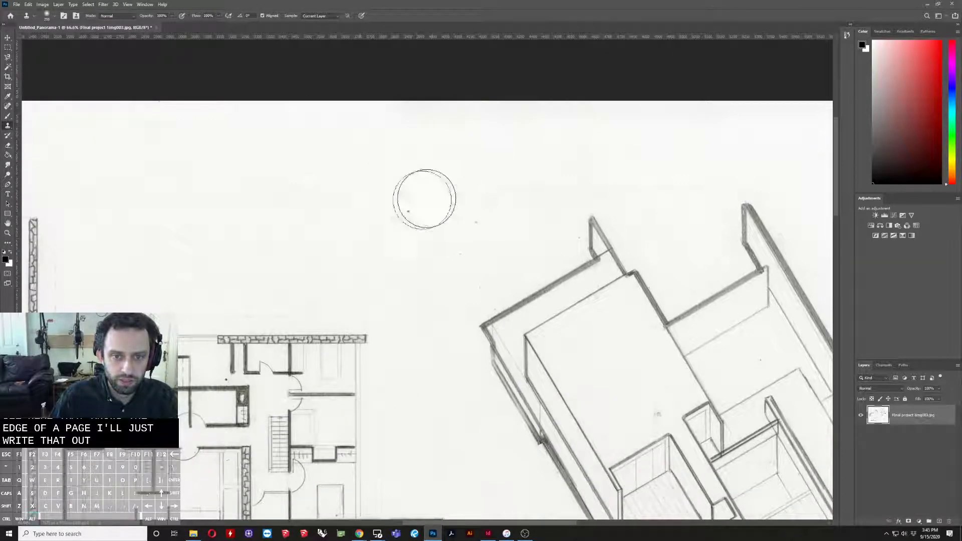
- Sample clean paper between the elevations and the north diagram and clone it over the column of dark specks beside the elevations
scroll(462, 229, down, 5)
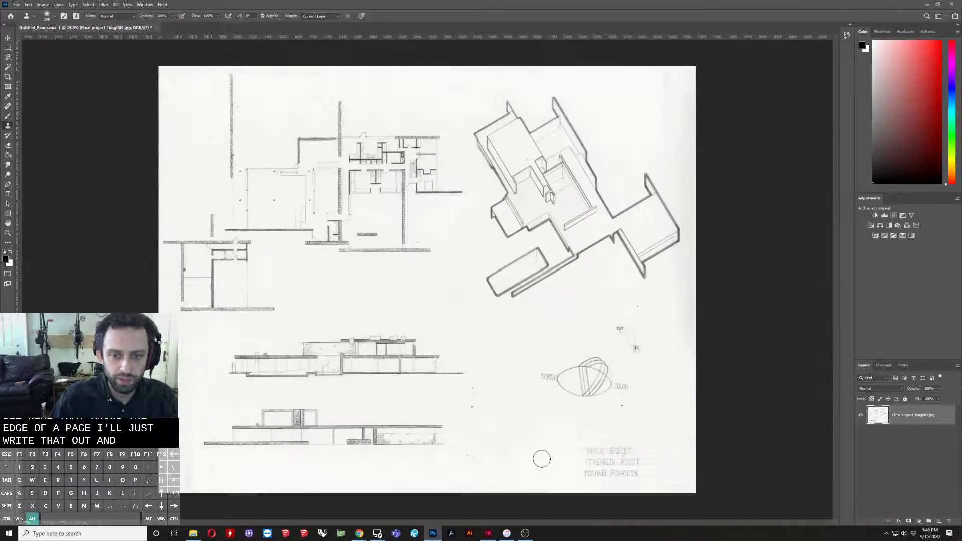
scroll(541, 459, up, 5)
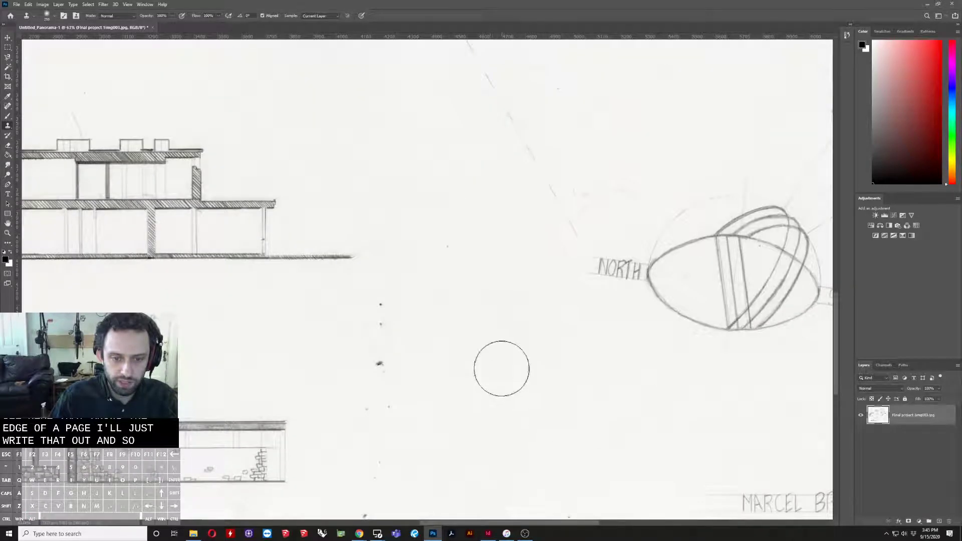
alt+click(528, 380)
drag(393, 310, 369, 406)
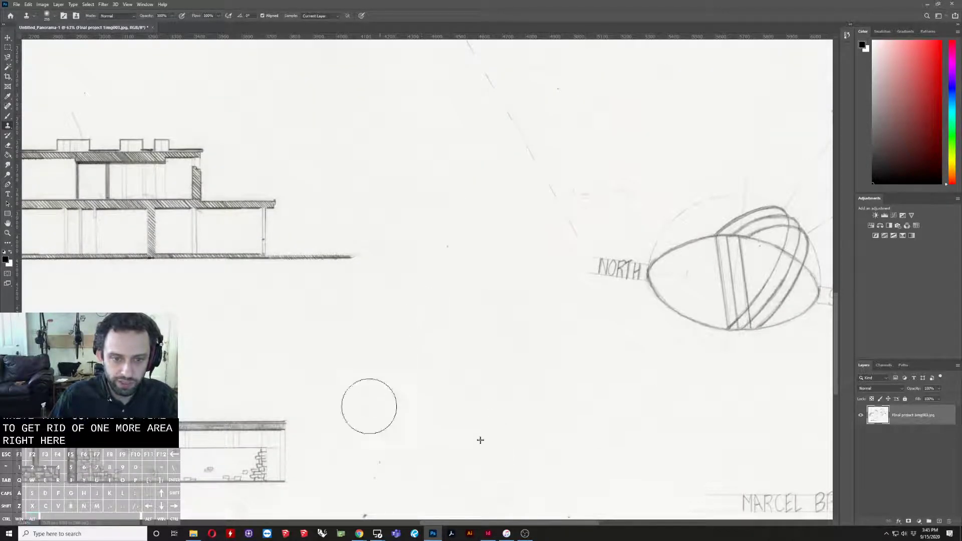
scroll(401, 380, down, 4)
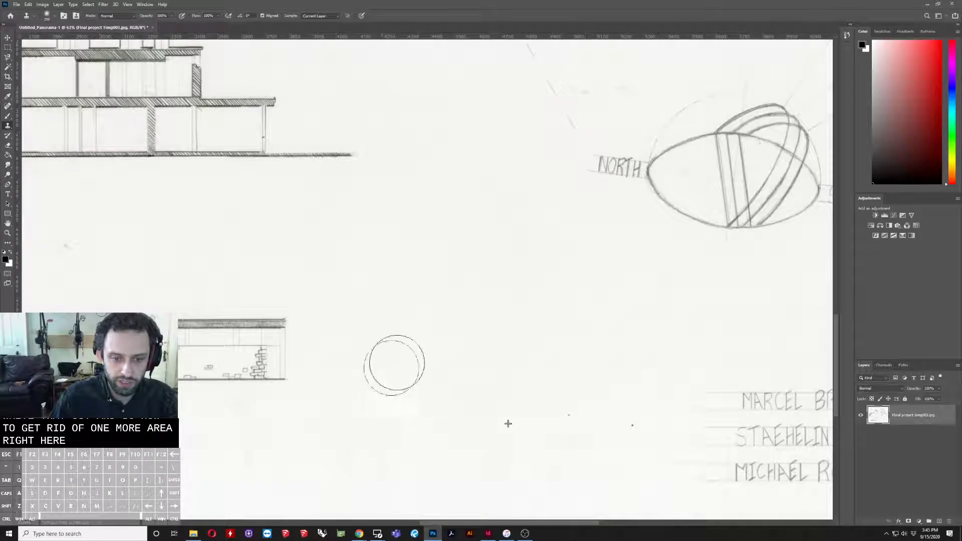
- Add a Levels adjustment layer above the cleaned scan
scroll(503, 404, down, 2)
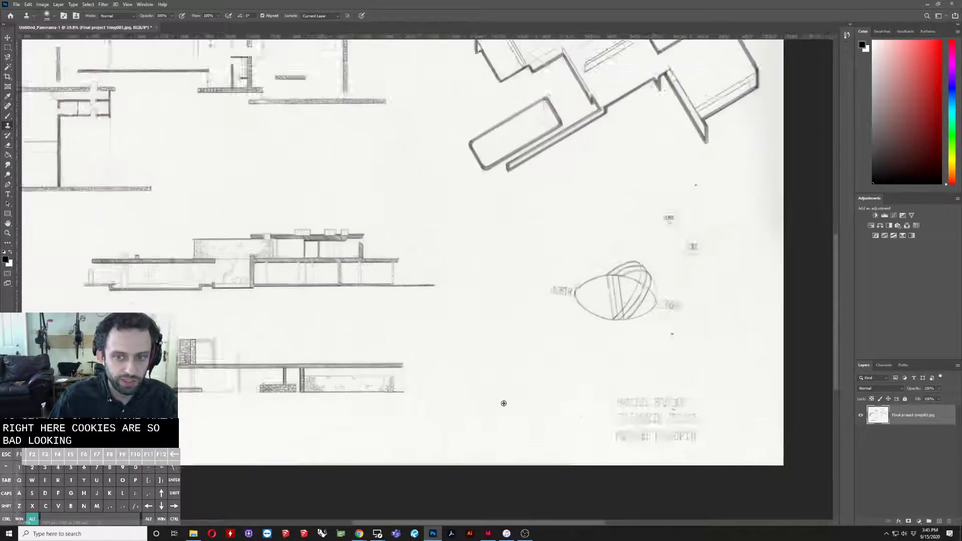
scroll(504, 403, down, 2)
scroll(435, 349, up, 1)
scroll(440, 335, up, 1)
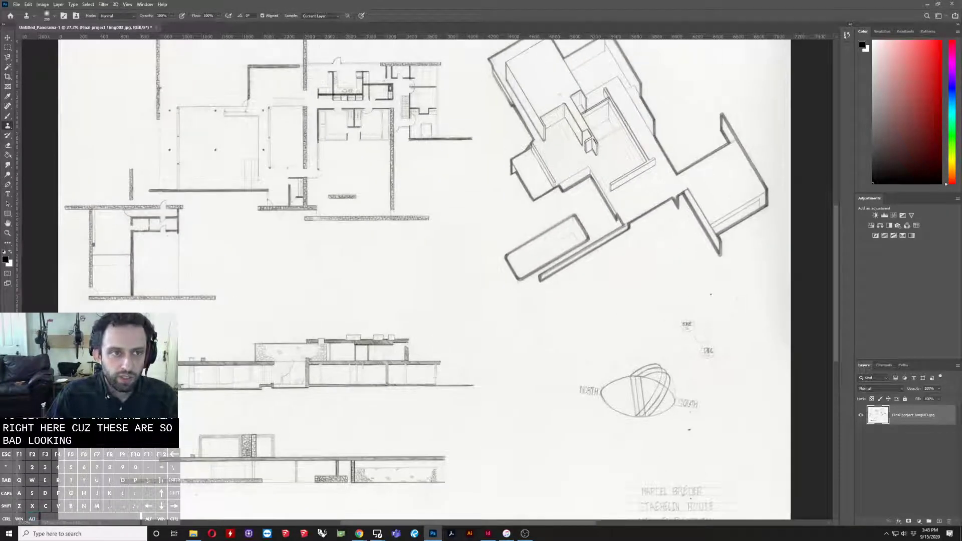
click(7, 46)
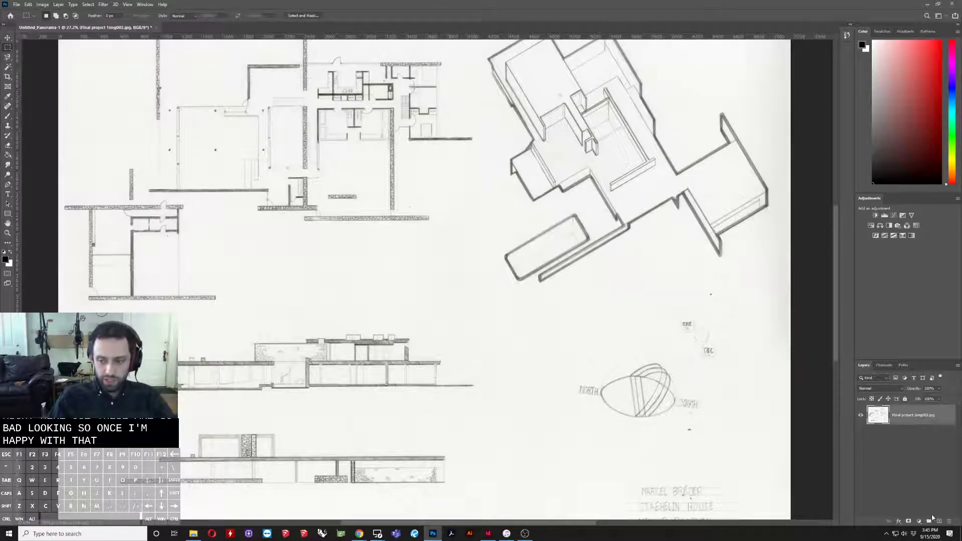
click(920, 523)
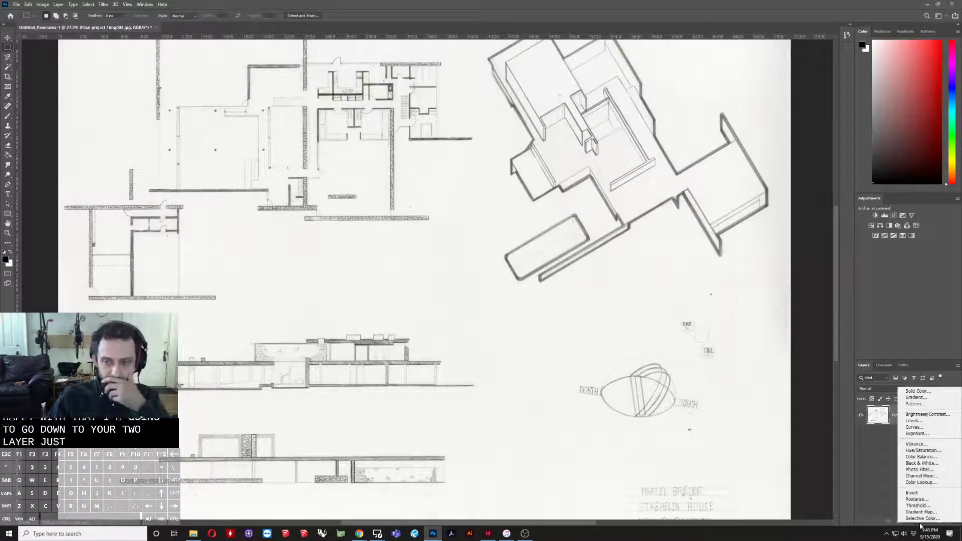
click(916, 421)
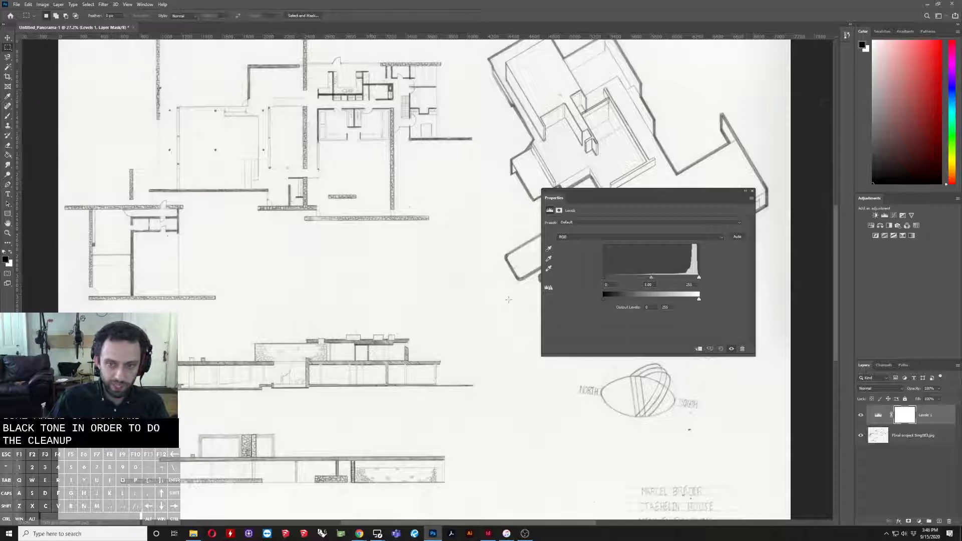
- Lower the Levels white input to about 232 to turn the grey paper white
click(700, 279)
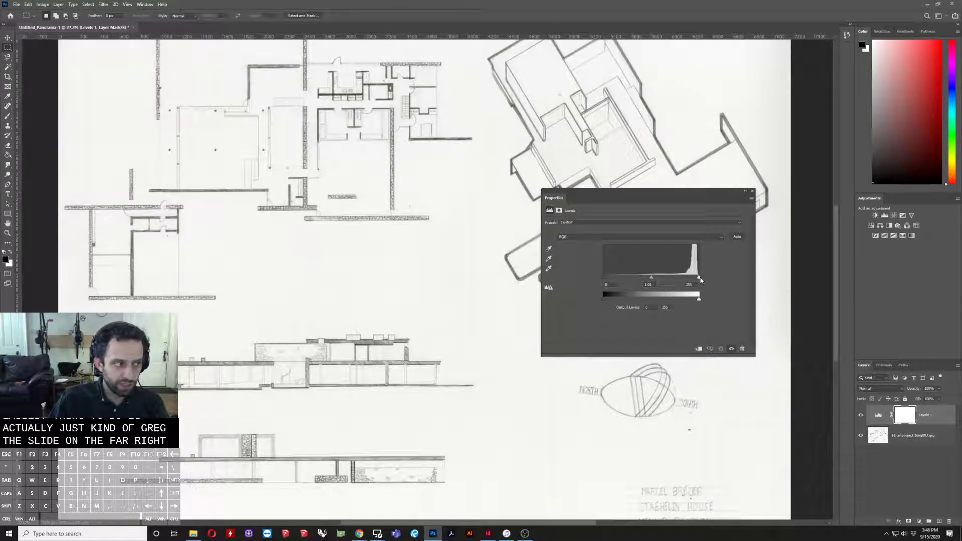
drag(701, 280, 693, 278)
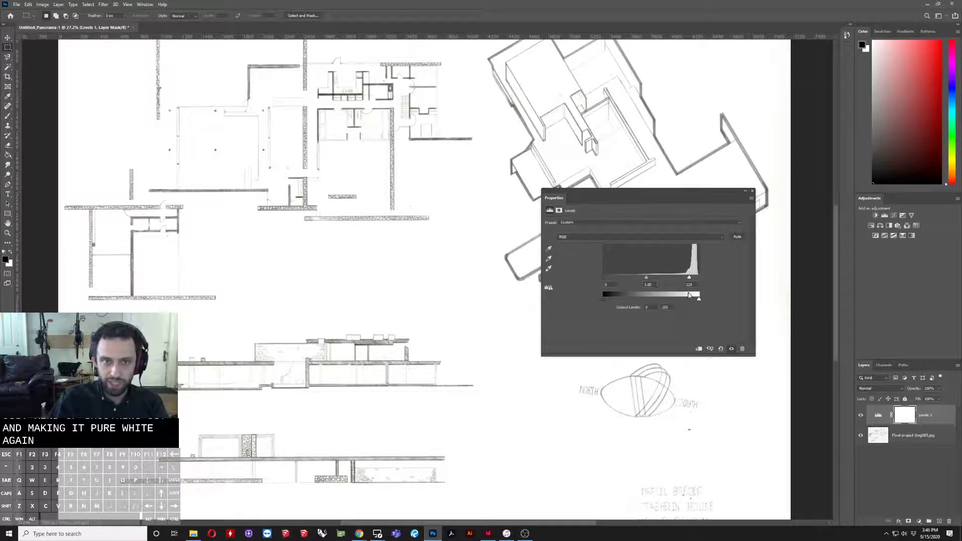
mouse_move(691, 278)
mouse_down()
mouse_move(626, 279)
mouse_move(696, 280)
mouse_up()
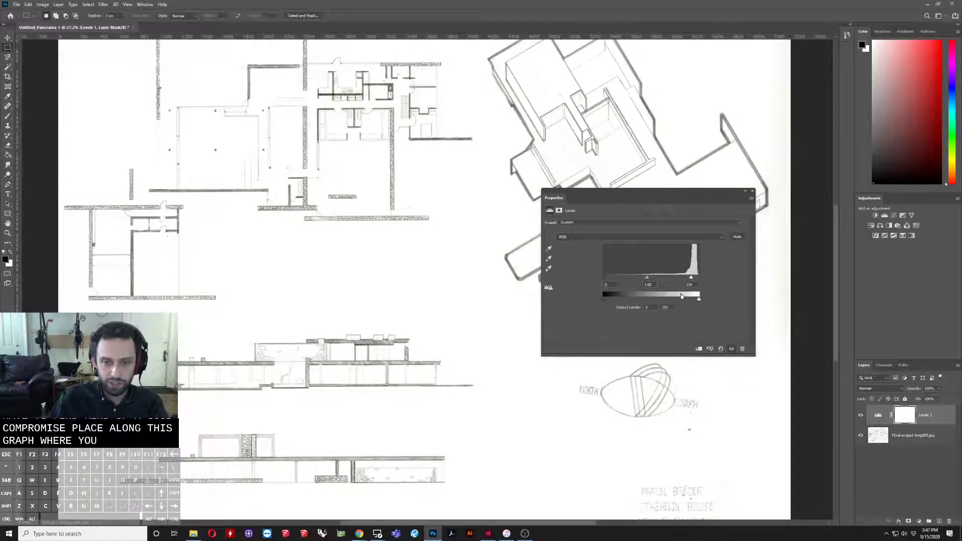
drag(689, 280, 692, 281)
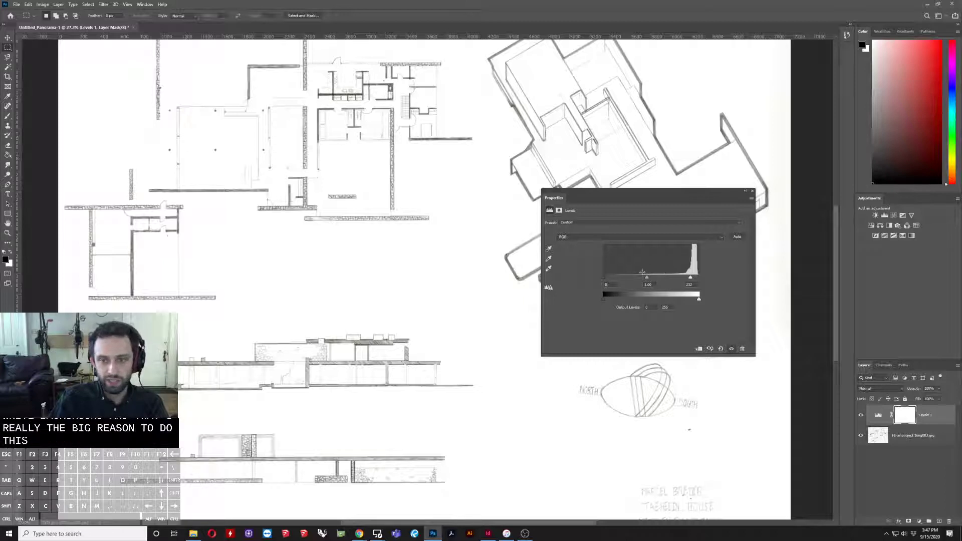
- Set the Levels midtone input to about 0.63 to darken the pencil lines
drag(647, 279, 671, 279)
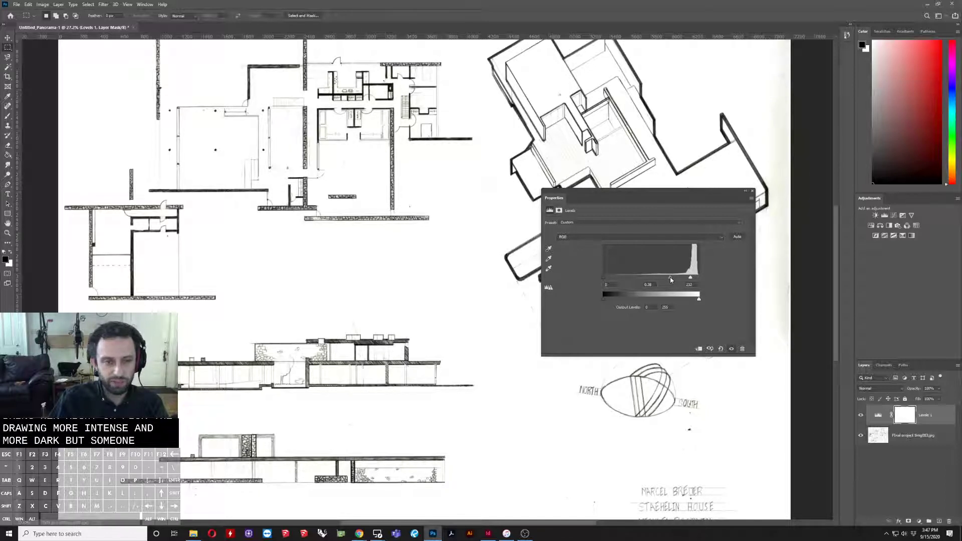
drag(668, 280, 667, 280)
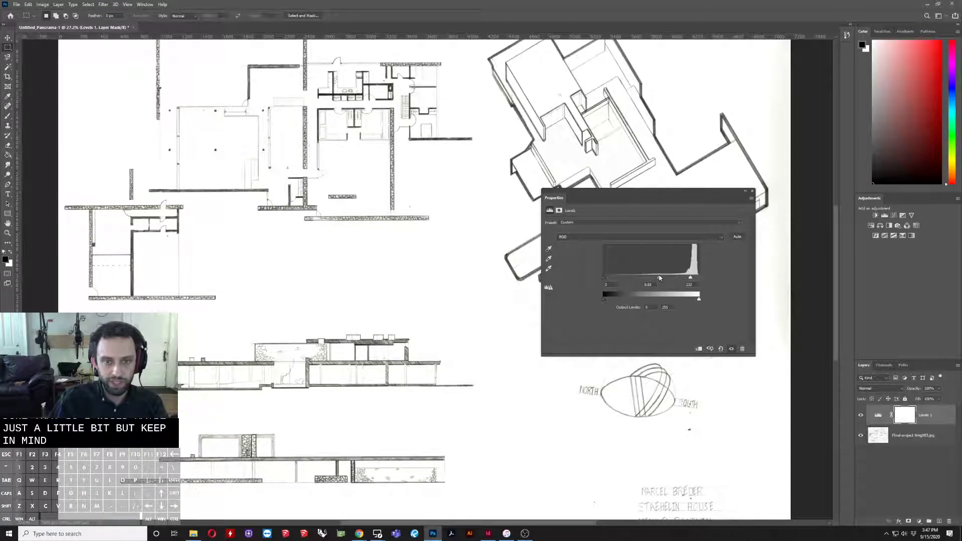
drag(667, 278, 656, 275)
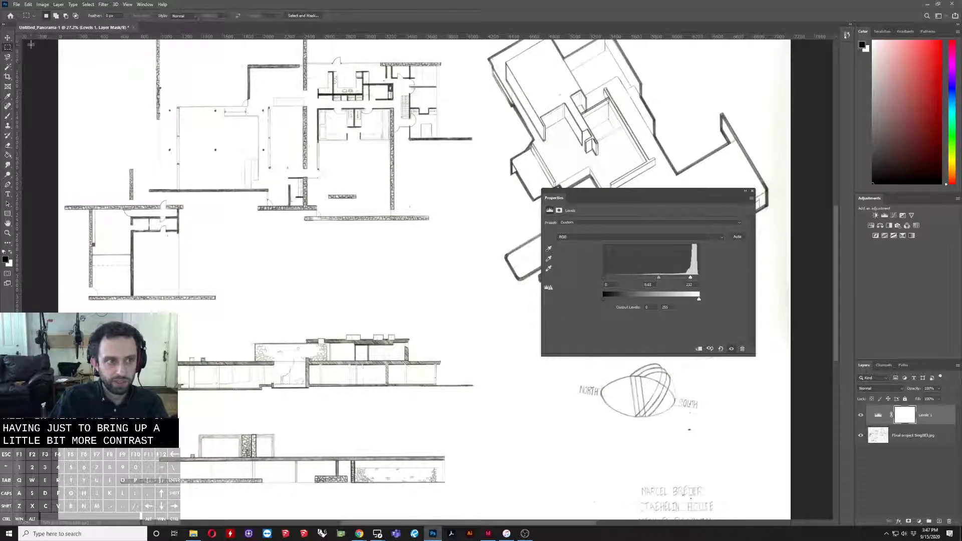
key(v)
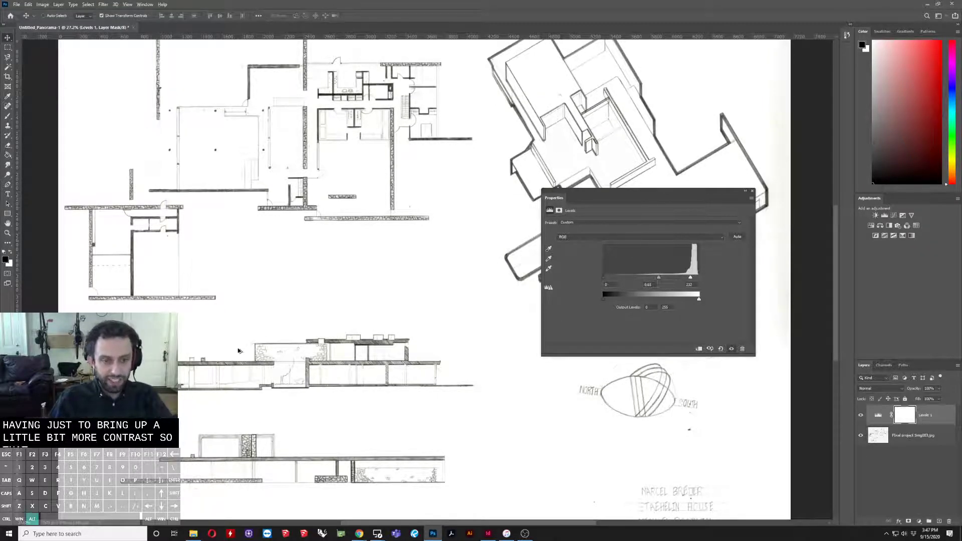
- Create a new layer between the scan and the Levels adjustment and name it "white"
scroll(239, 350, down, 2)
scroll(447, 175, up, 6)
scroll(458, 266, down, 5)
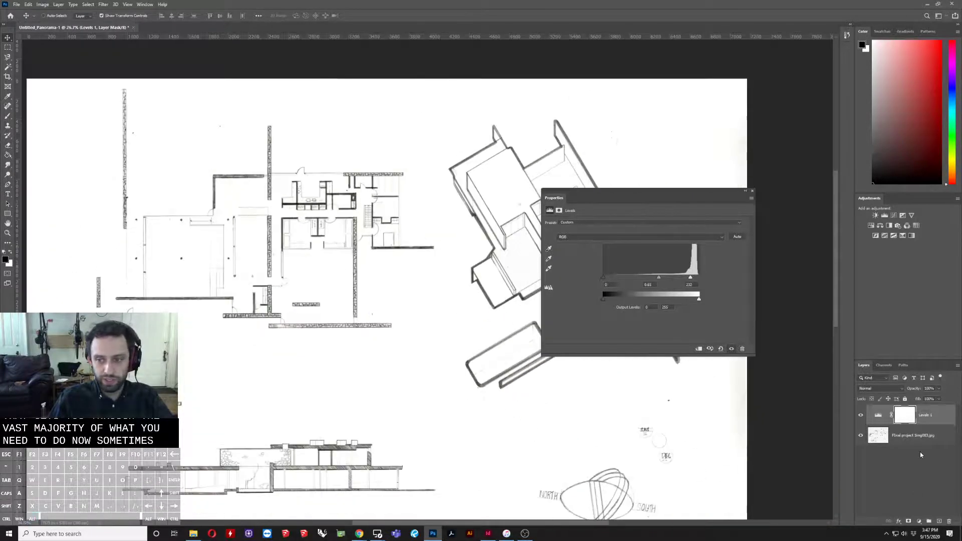
click(913, 436)
click(939, 522)
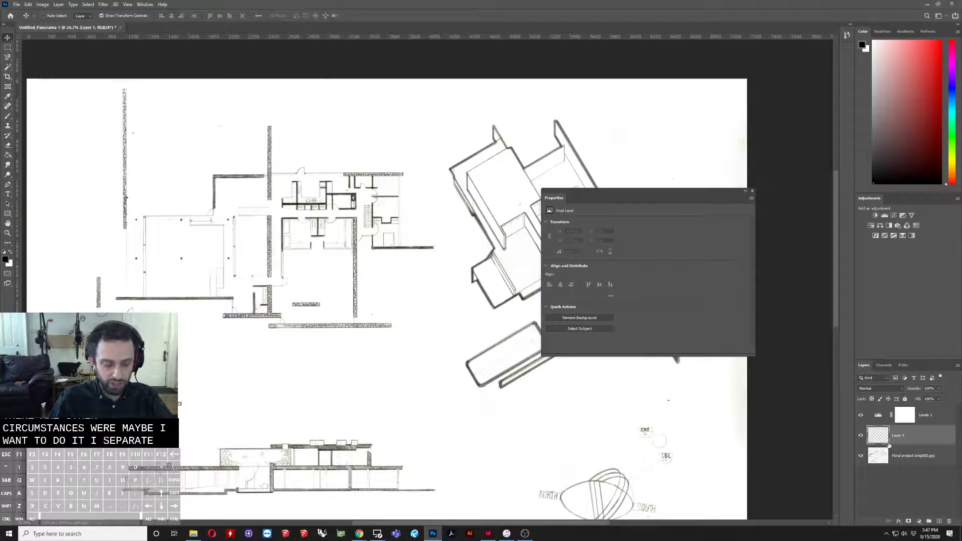
text(white)
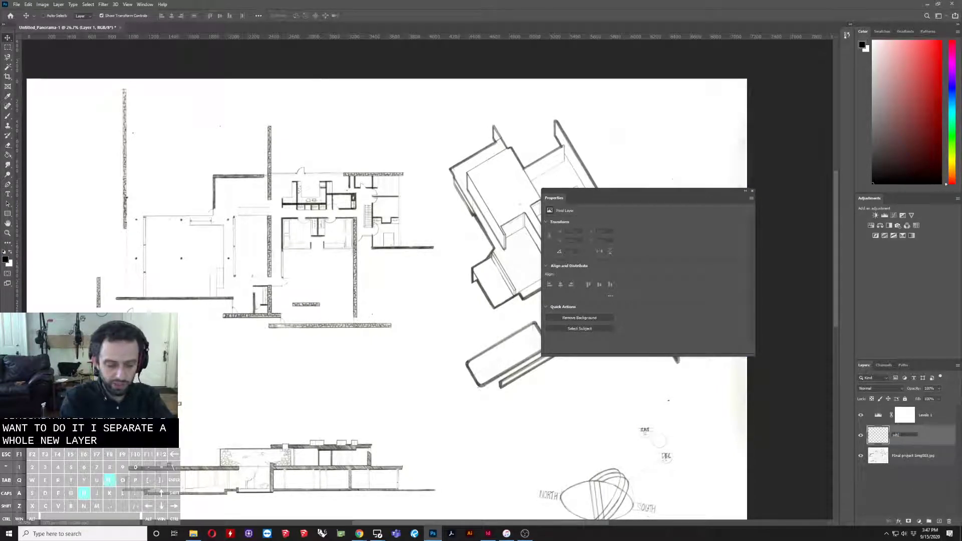
key(Return)
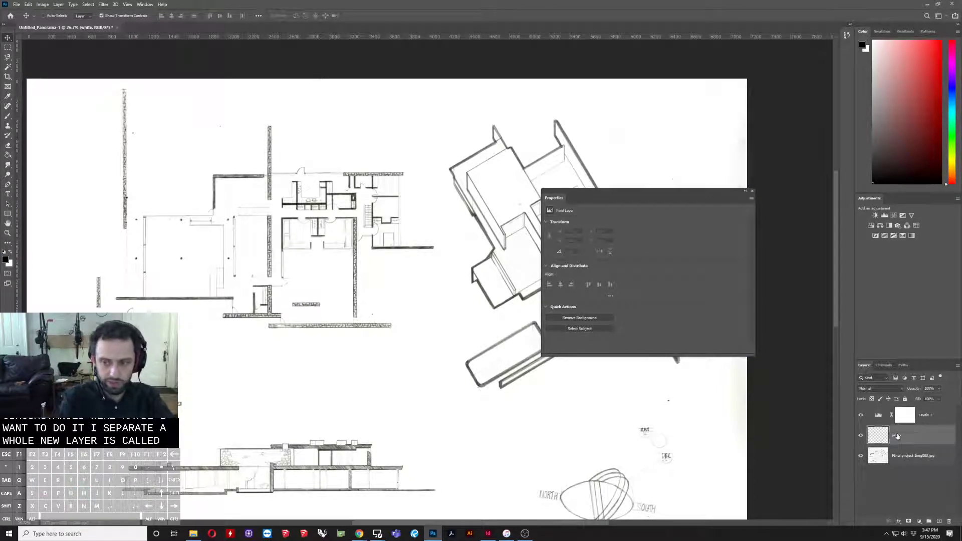
- Make white the foreground color, select the scan layer, and brush over the dark speck above the JUNE label at 27% opacity
click(10, 252)
key(alt+bracketleft)
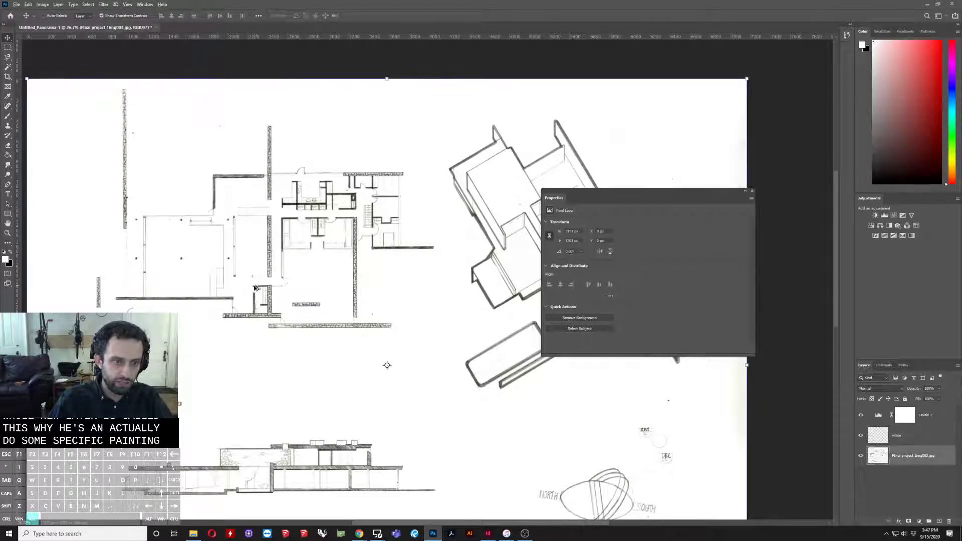
key(b)
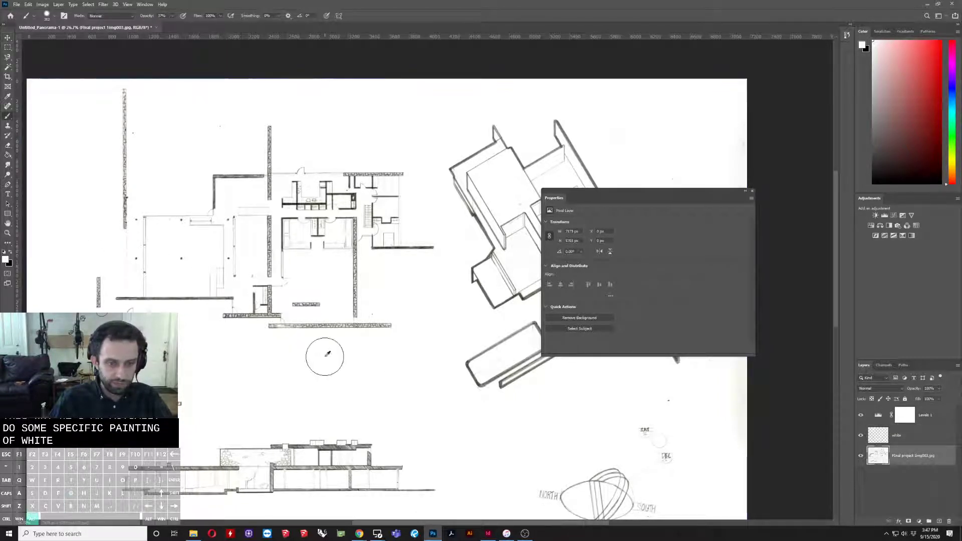
scroll(750, 412, up, 2)
scroll(720, 415, up, 3)
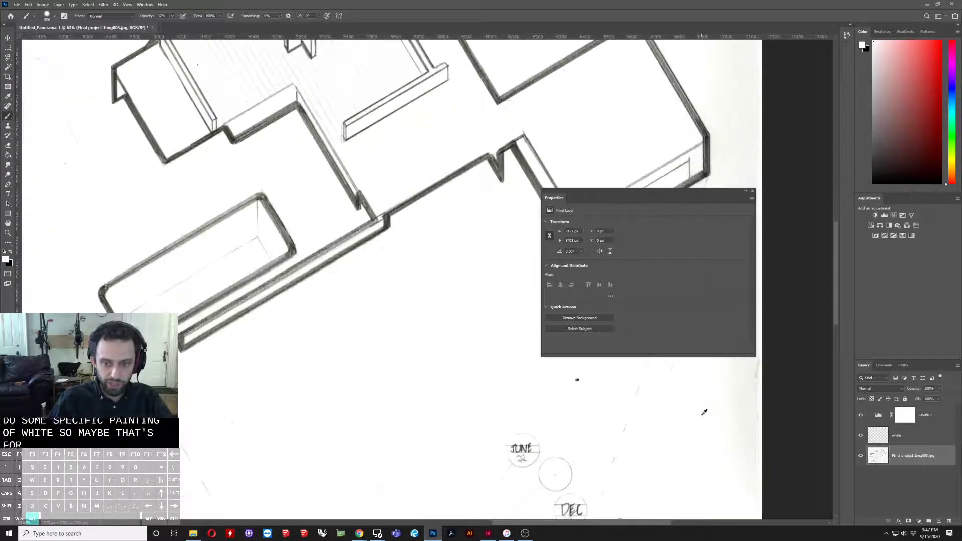
drag(702, 414, 667, 428)
drag(563, 390, 544, 389)
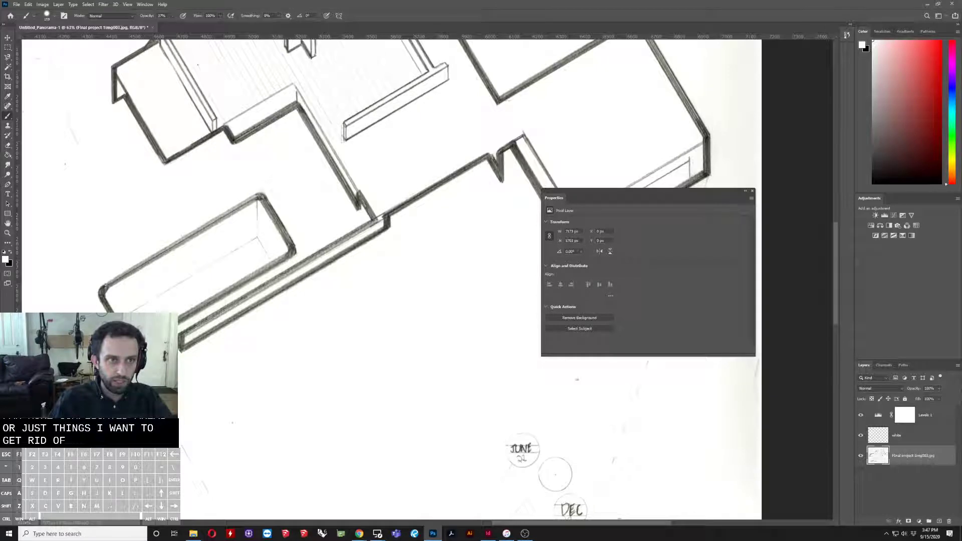
- Raise the brush opacity to 100% and paint over a speck on the blank paper beside the axonometric drawing
drag(193, 25, 198, 25)
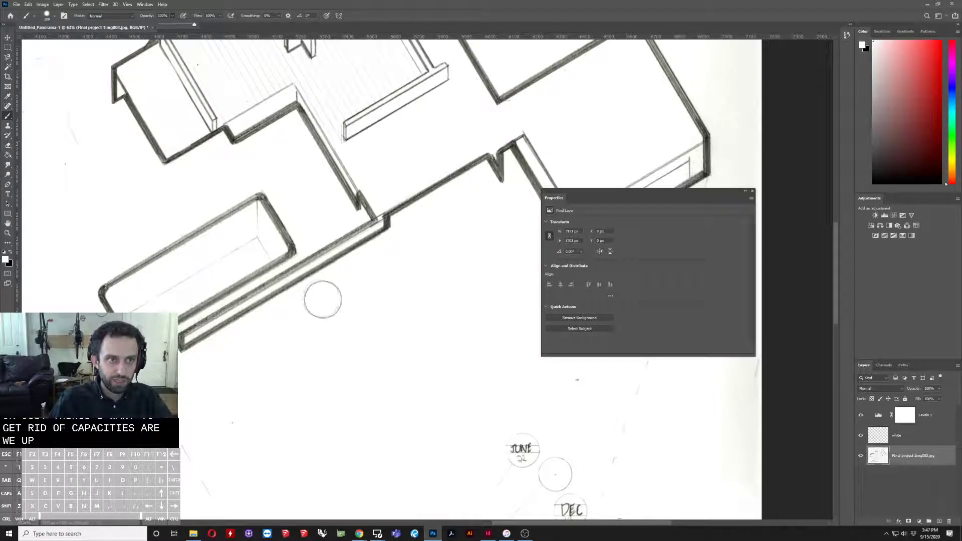
scroll(323, 300, down, 2)
scroll(166, 150, up, 3)
click(90, 125)
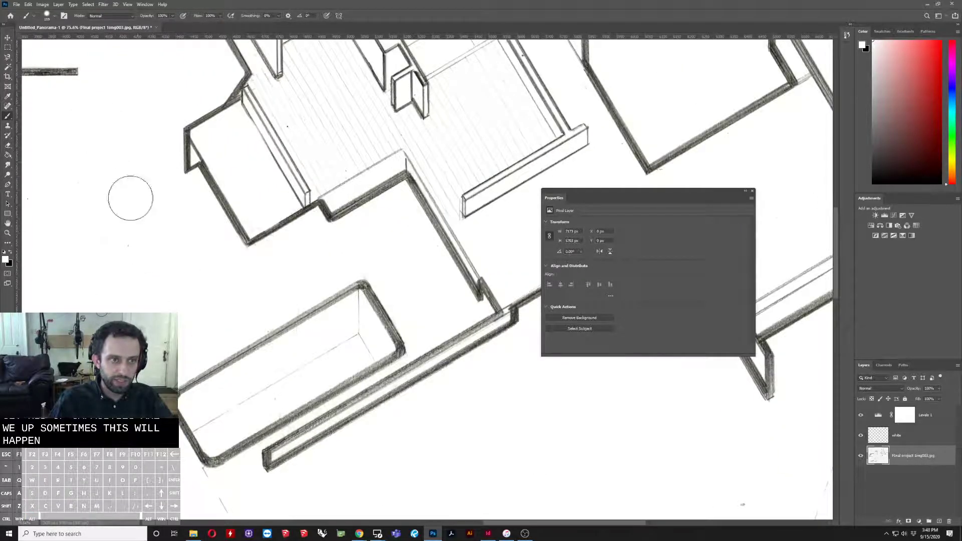
- Sample an off-white paper tone near the sheet's right edge and brush over the grey shading along the upper part of that edge
scroll(112, 228, down, 4)
scroll(384, 215, up, 8)
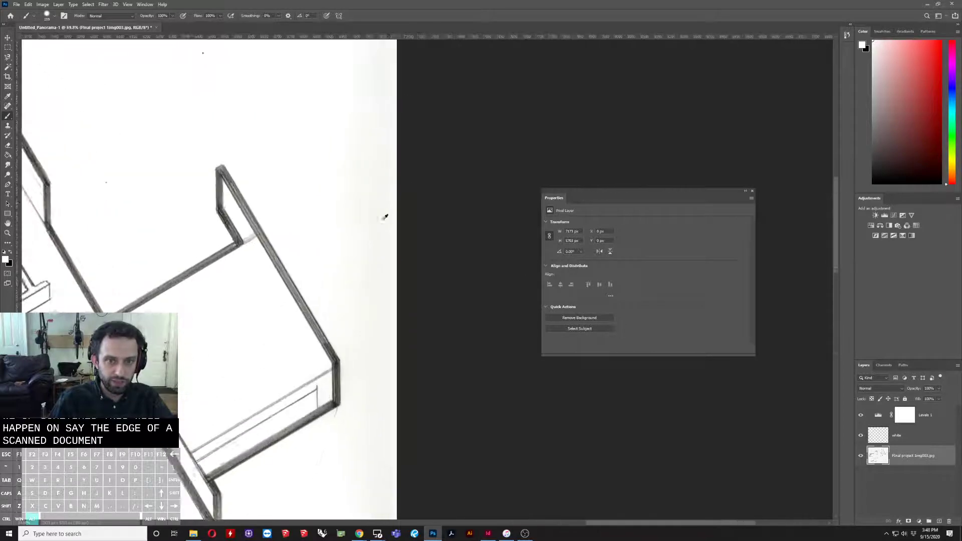
scroll(378, 203, up, 1)
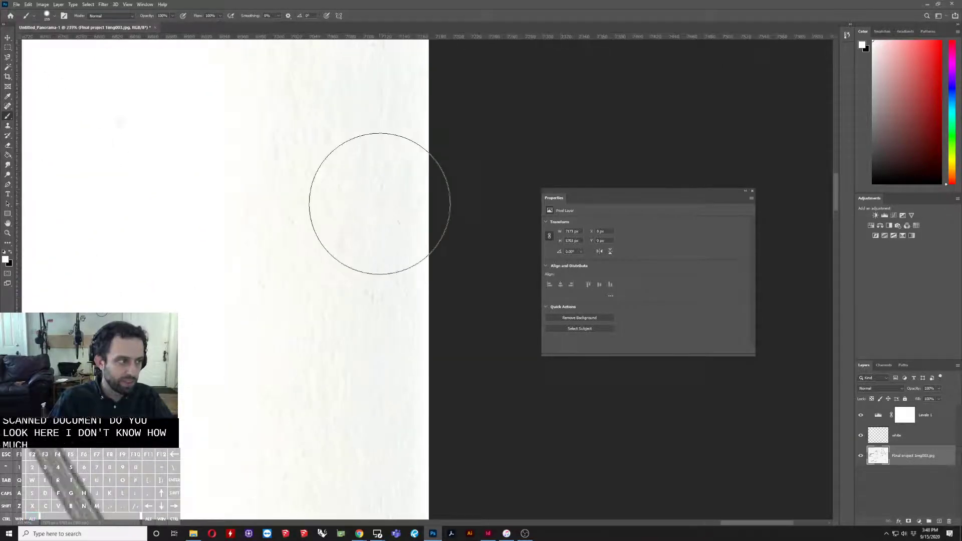
scroll(384, 219, down, 2)
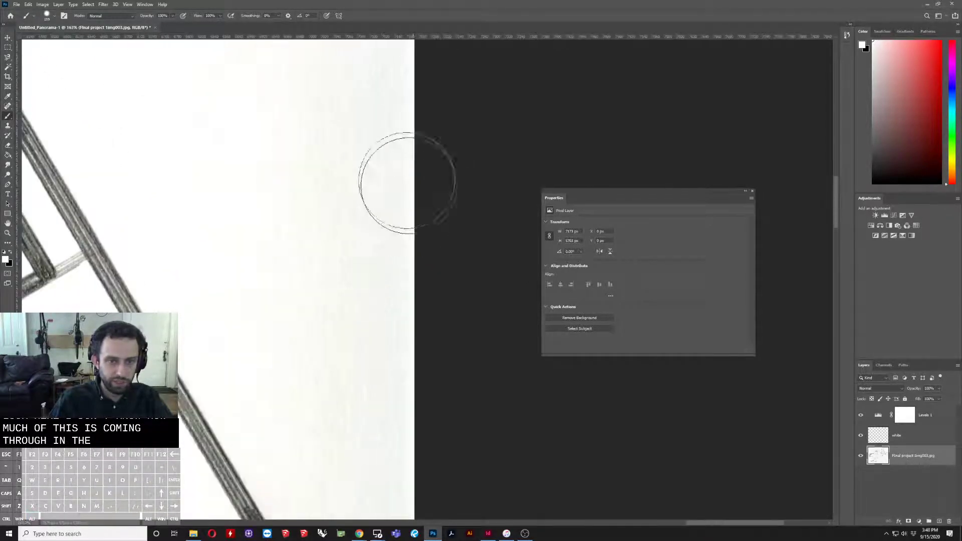
scroll(345, 297, down, 2)
alt+click(344, 297)
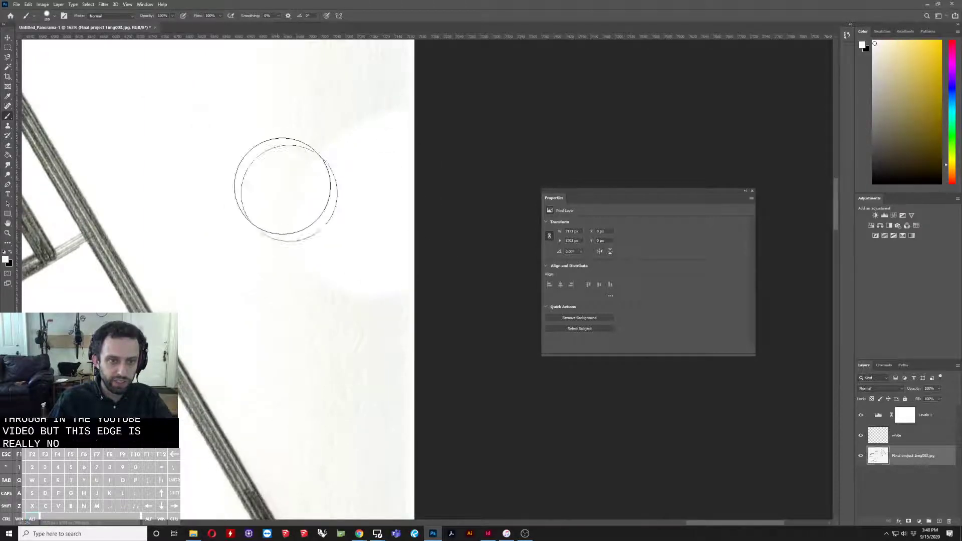
scroll(344, 267, down, 1)
scroll(345, 267, down, 3)
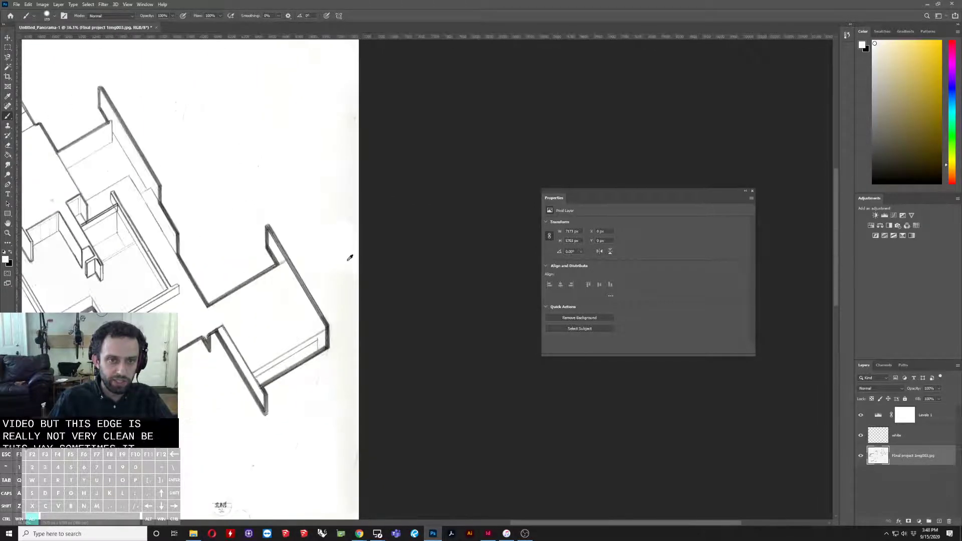
mouse_move(313, 202)
mouse_down()
mouse_move(355, 212)
mouse_move(327, 75)
mouse_move(261, 149)
mouse_move(188, 101)
mouse_move(190, 135)
mouse_up()
scroll(326, 145, down, 2)
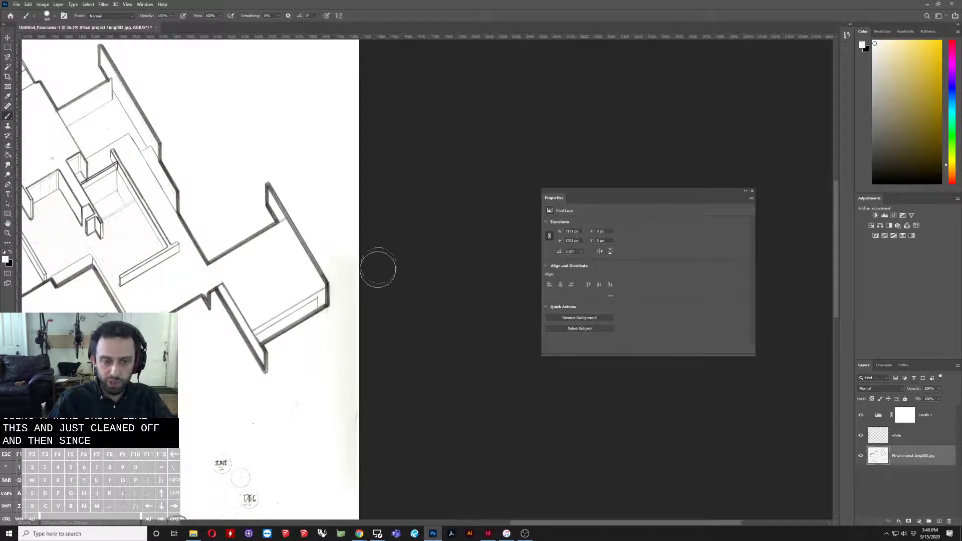
- Brush away the shadow beside the axonometric's rightmost wall corner, reducing the brush size to work close to the pencil lines
scroll(378, 268, up, 5)
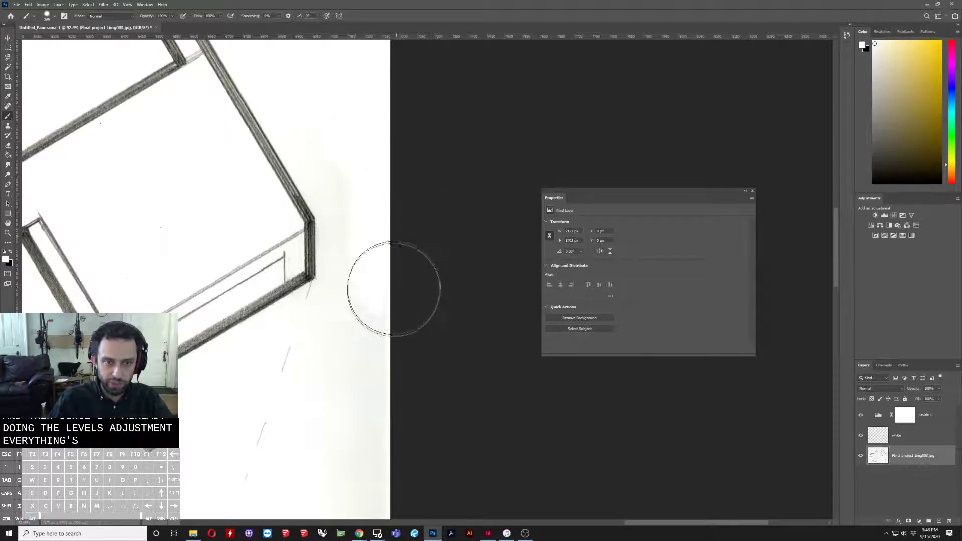
mouse_move(394, 289)
mouse_down()
mouse_move(352, 363)
mouse_move(346, 332)
mouse_move(372, 284)
mouse_up()
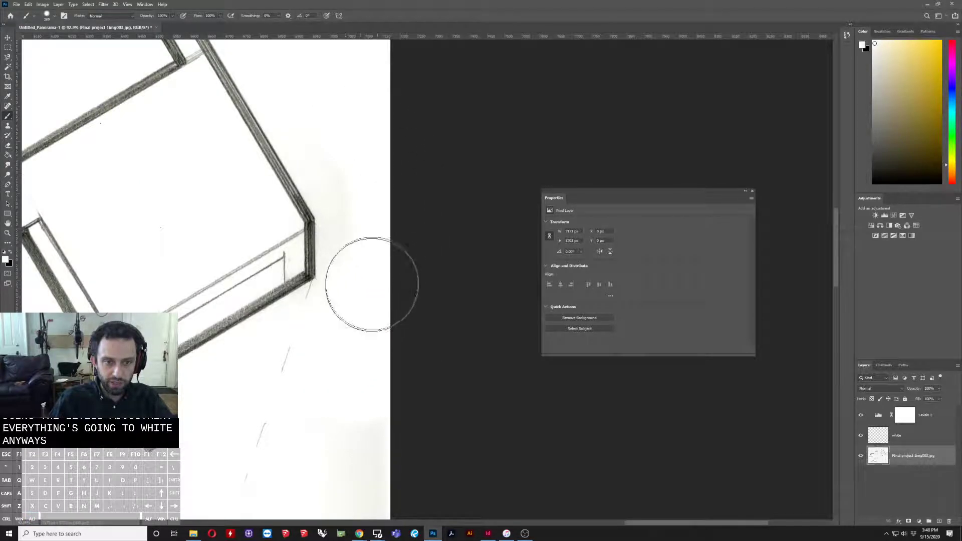
alt+right_click(362, 165)
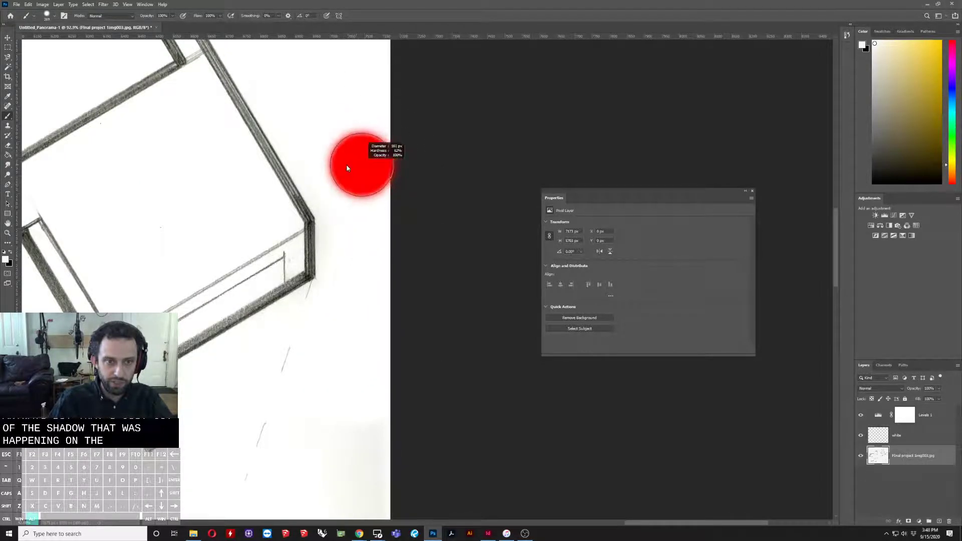
scroll(348, 171, up, 5)
alt+right_click(357, 145)
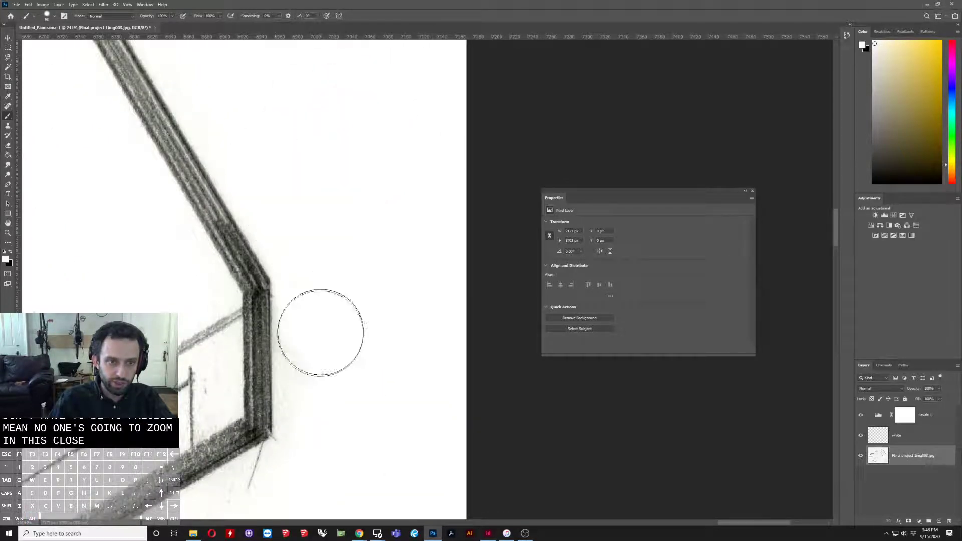
scroll(348, 169, down, 3)
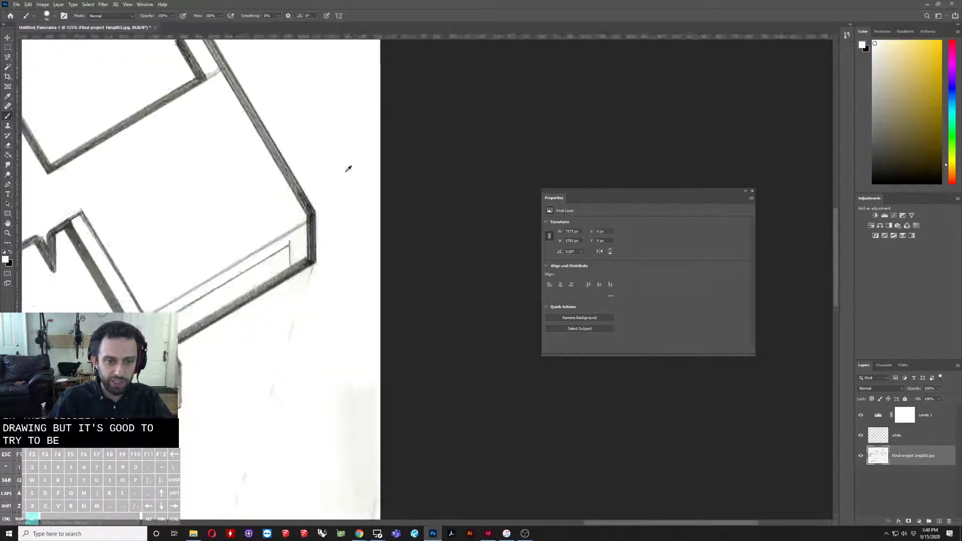
scroll(348, 168, down, 3)
- Enlarge the brush and whiten the lower stretch of the sheet's right edge, past the JUNE and DEC labels
alt+right_click(354, 300)
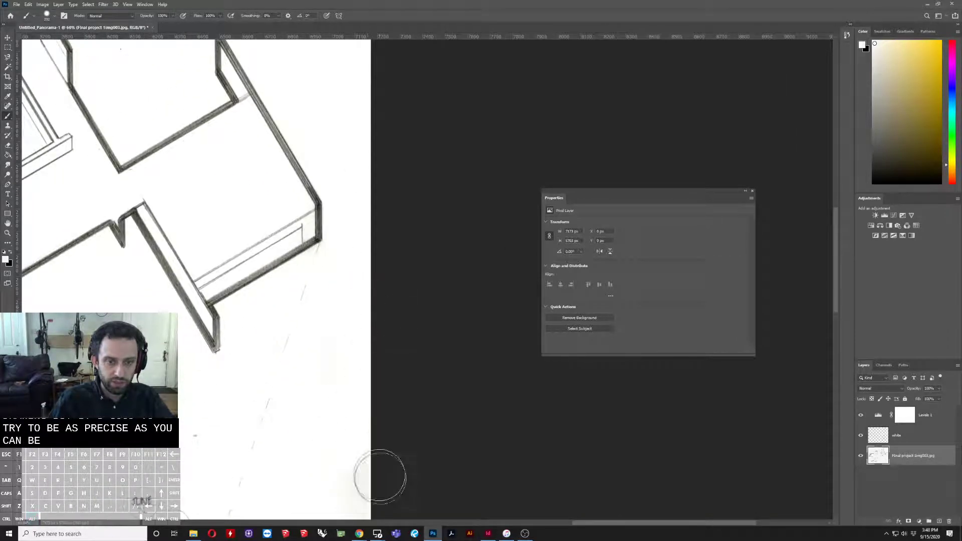
scroll(384, 258, down, 5)
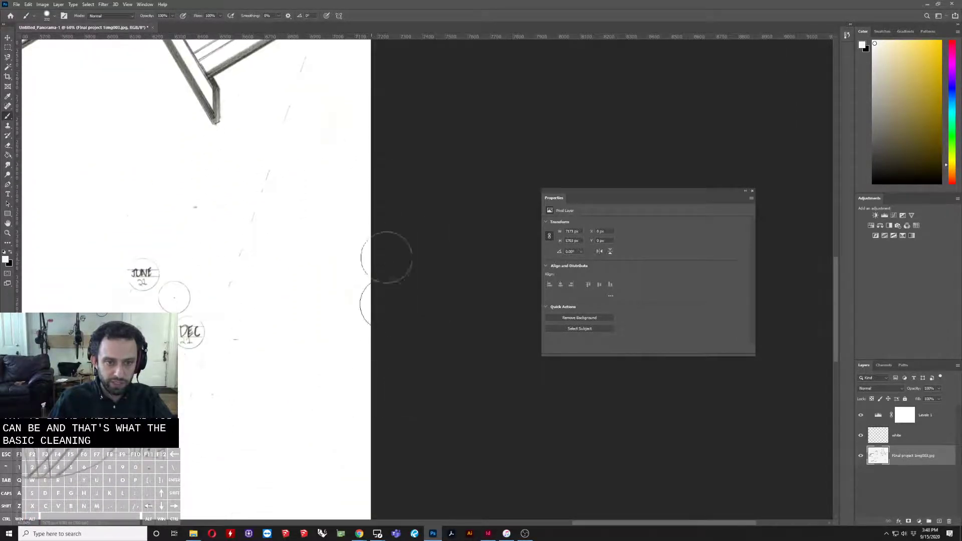
scroll(385, 257, down, 1)
scroll(355, 243, down, 2)
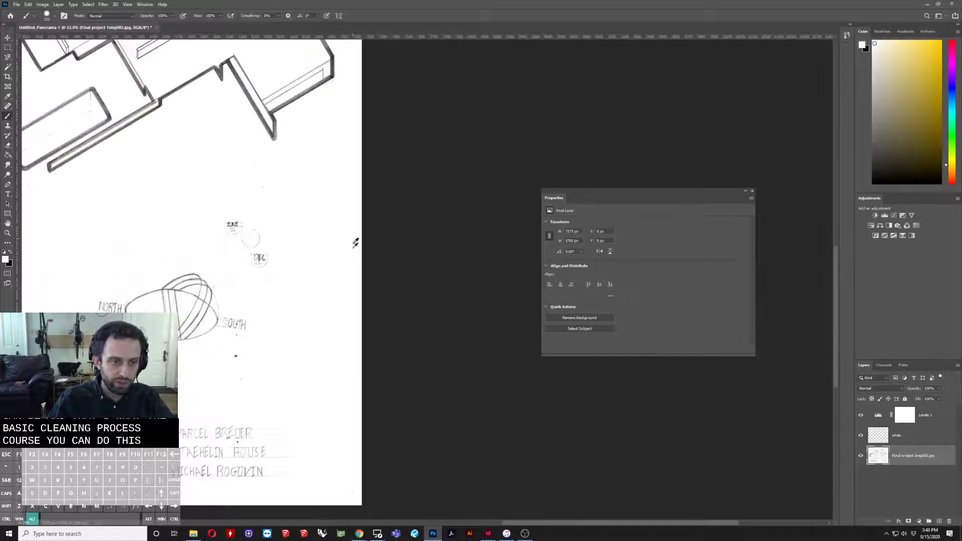
- Set the foreground color to pure white and touch up the blank paper between the axonometric and the sun diagram
scroll(355, 243, up, 3)
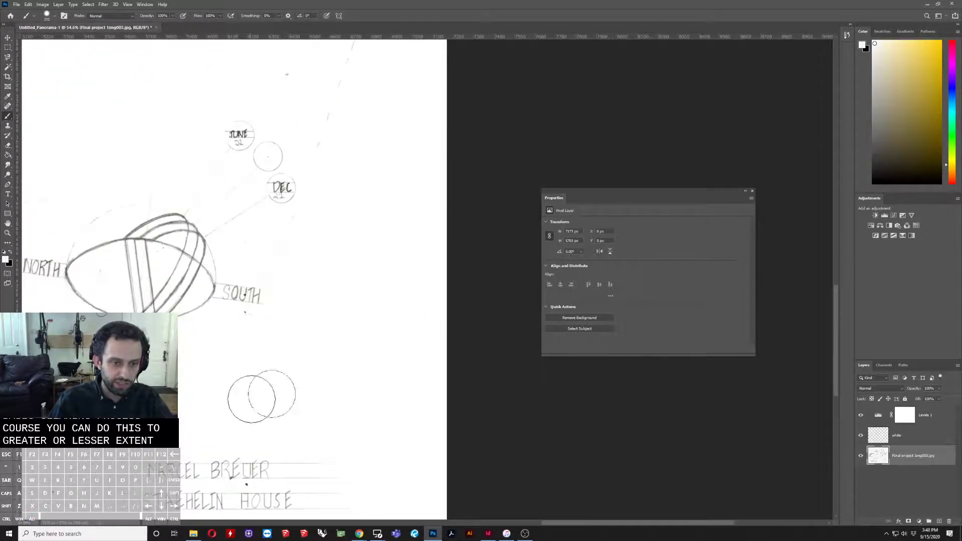
scroll(354, 360, down, 5)
scroll(271, 425, up, 6)
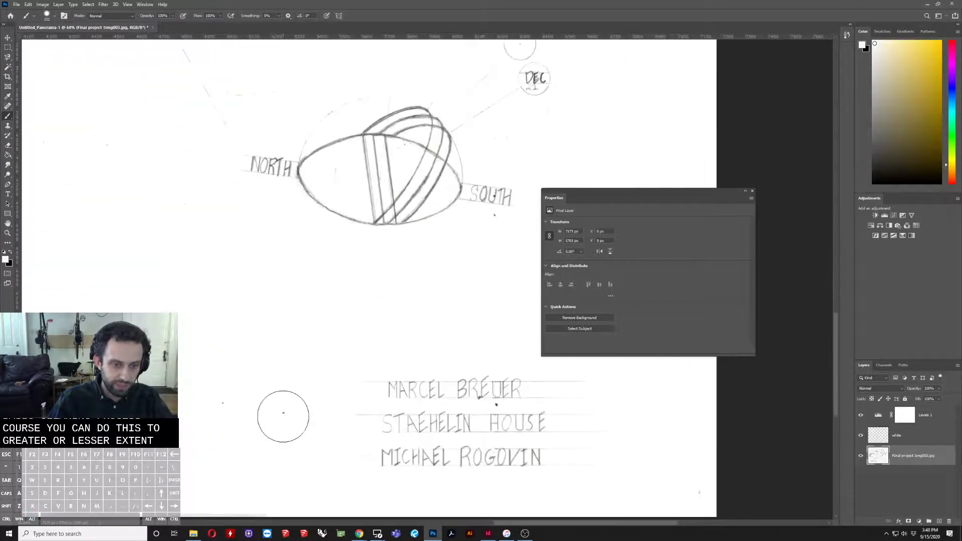
scroll(416, 371, down, 3)
scroll(366, 283, up, 2)
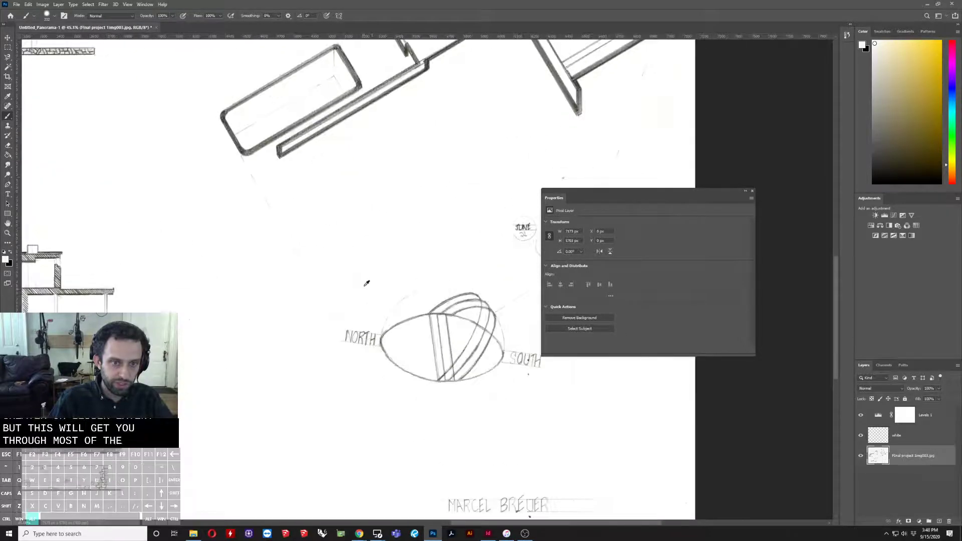
alt+click(365, 285)
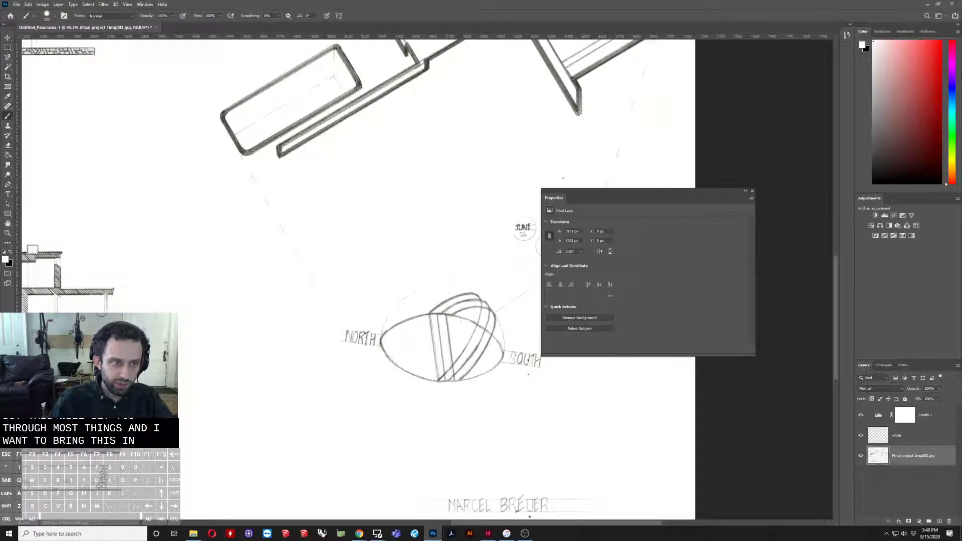
click(6, 263)
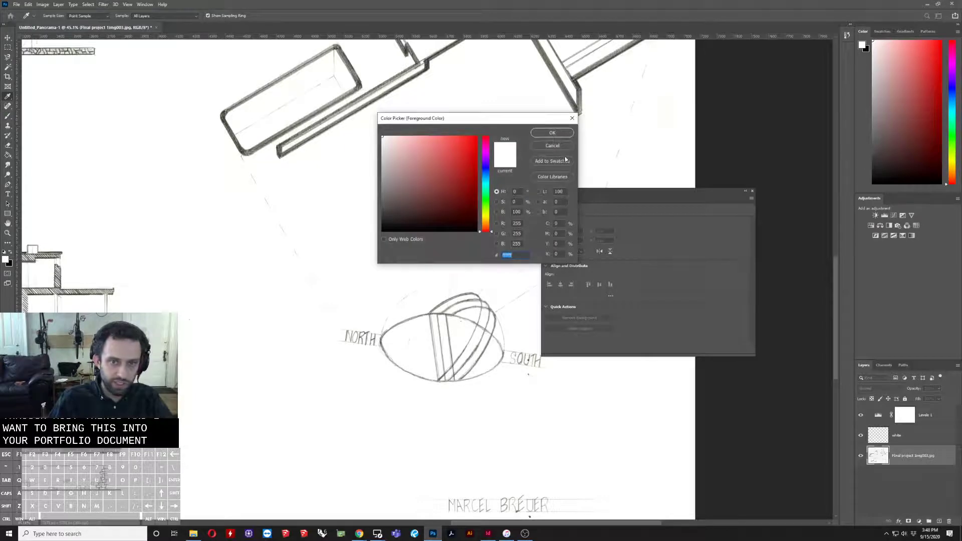
click(551, 134)
click(369, 217)
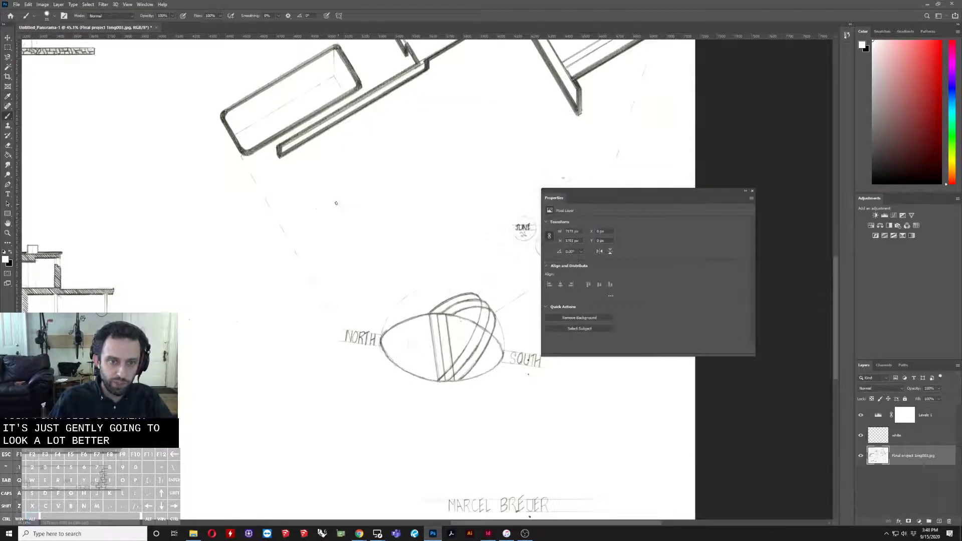
scroll(324, 207, down, 2)
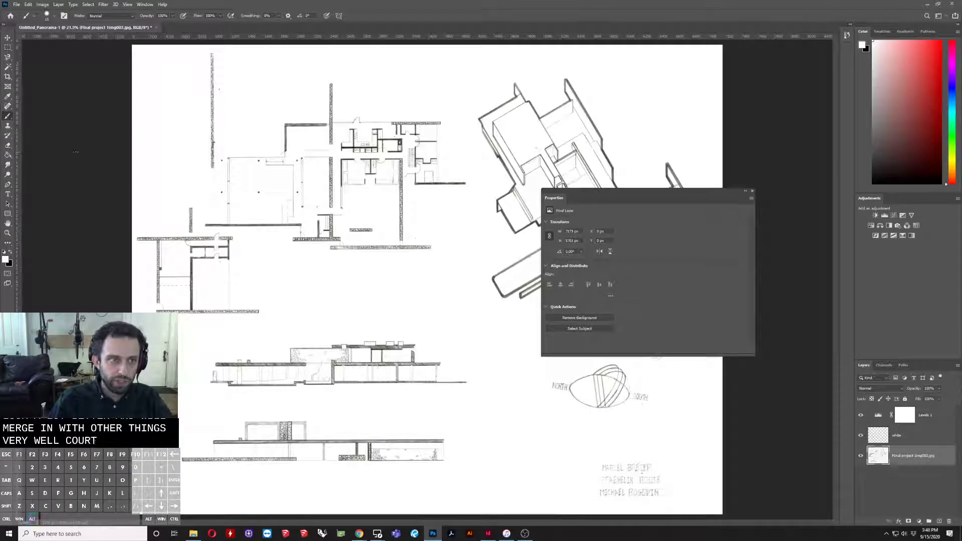
drag(304, 256, 338, 255)
- Set up saving the sheet as a TIFF copy named "namethissomething" in the scanning demo folder, with layers excluded
click(17, 4)
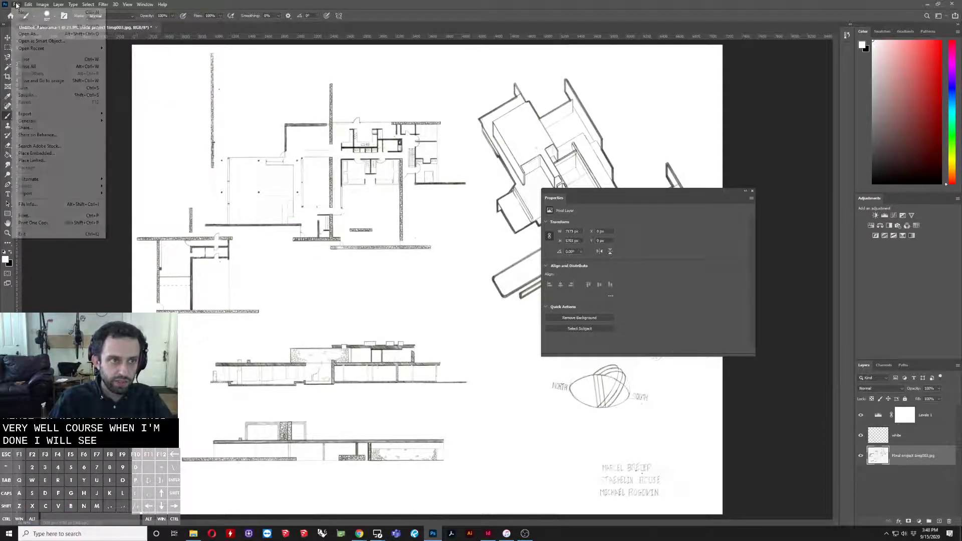
click(42, 95)
click(120, 243)
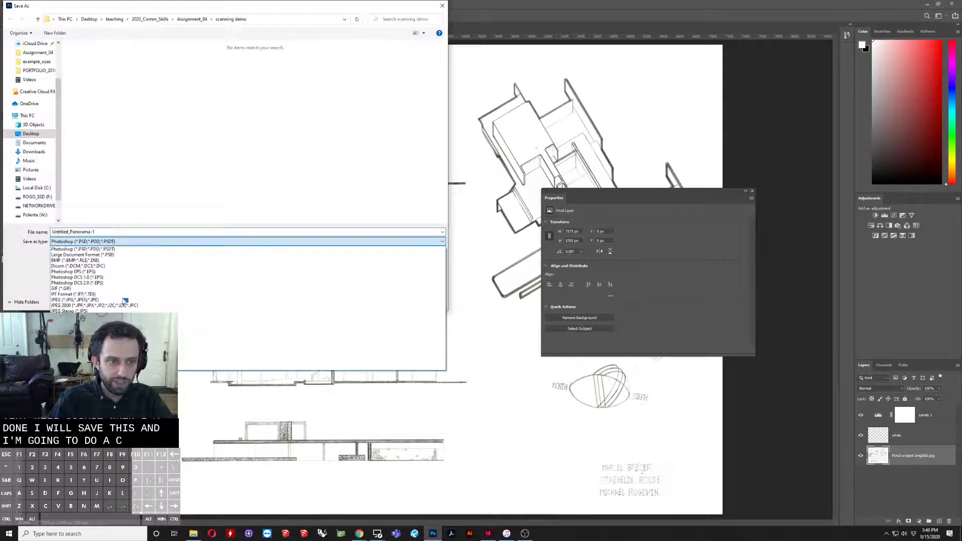
click(131, 372)
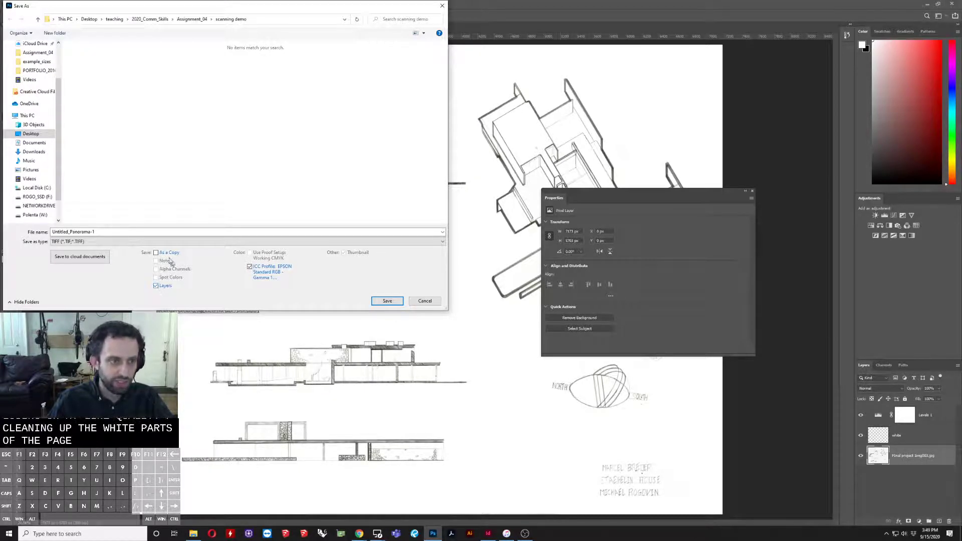
text(s)
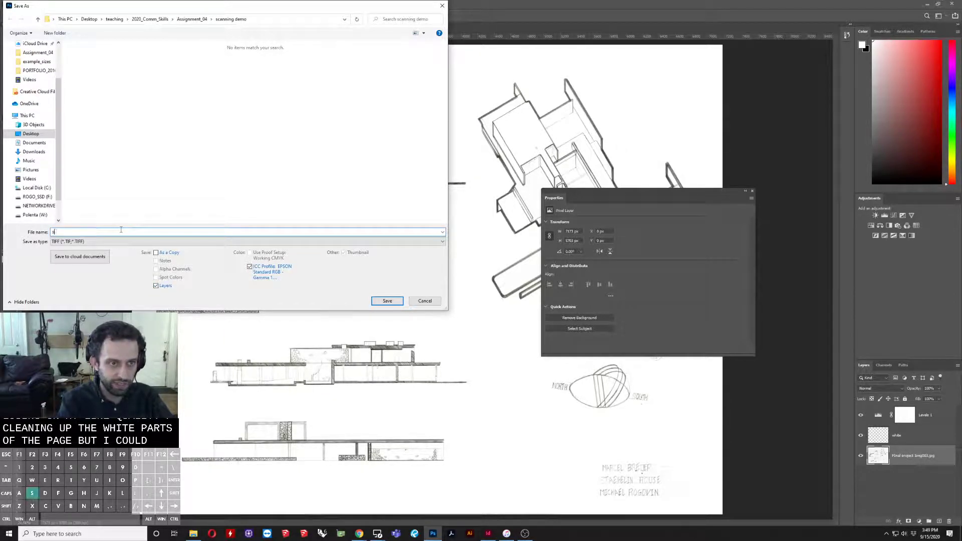
key(BackSpace)
key(BackSpace)
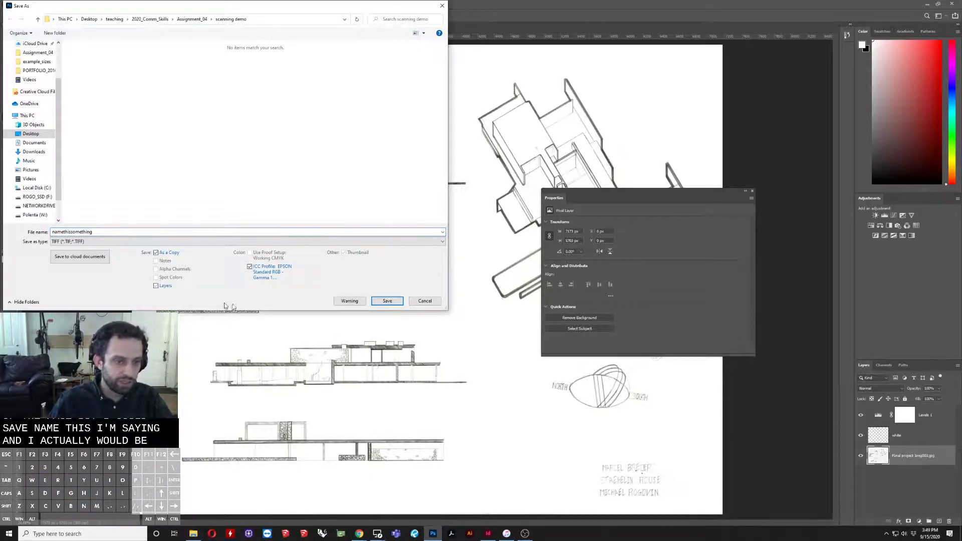
- Include layers again, change the save format to Photoshop (PSD), and cancel the save
click(161, 288)
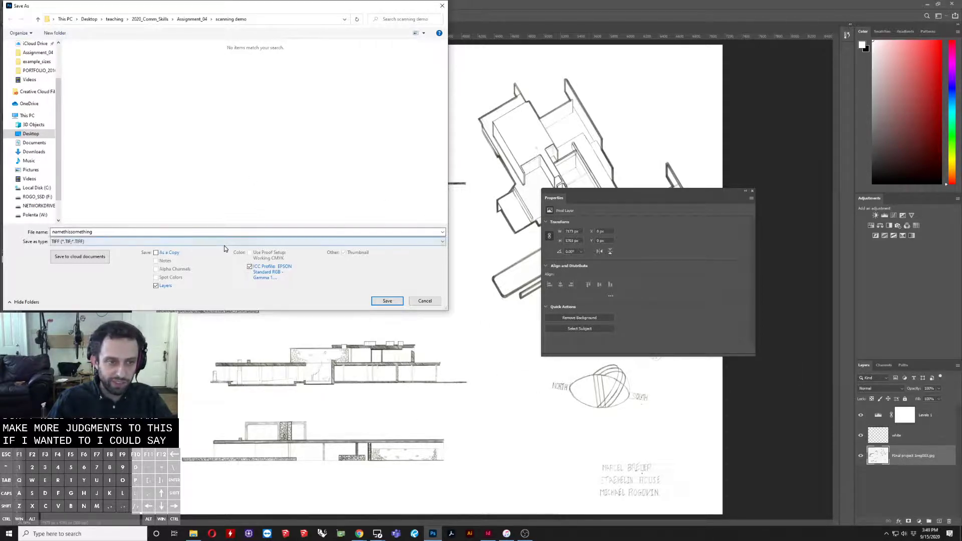
click(121, 241)
click(121, 250)
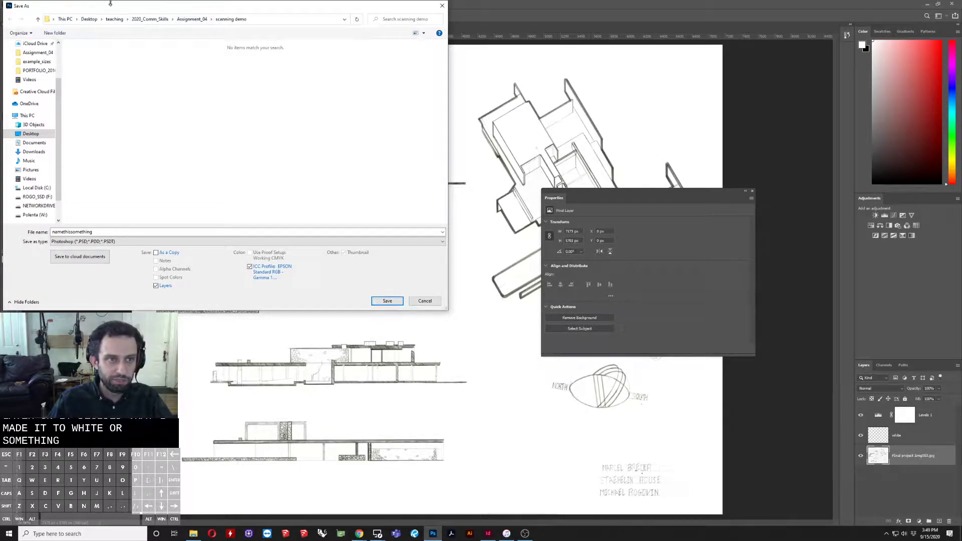
drag(109, 5, 275, 45)
click(584, 339)
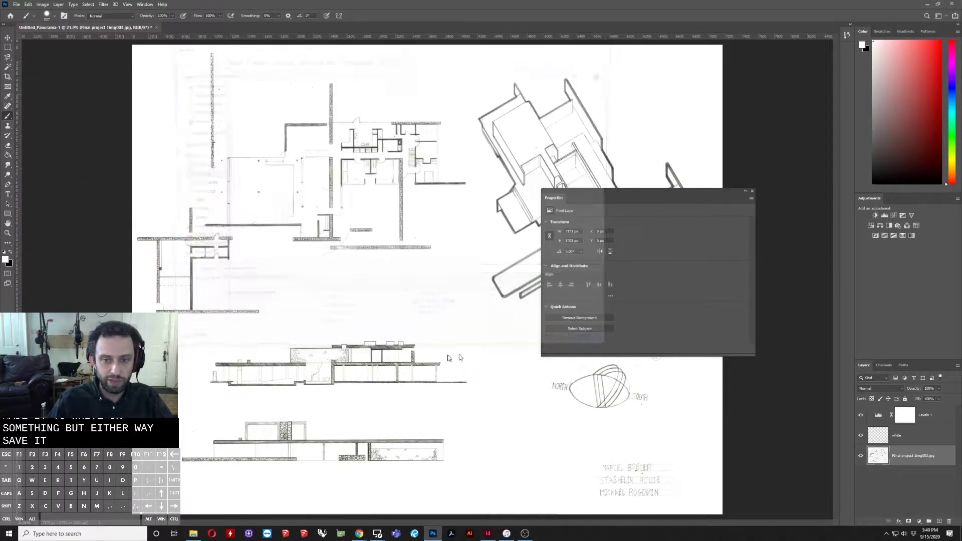
scroll(236, 393, down, 2)
scroll(228, 354, up, 4)
scroll(228, 354, down, 4)
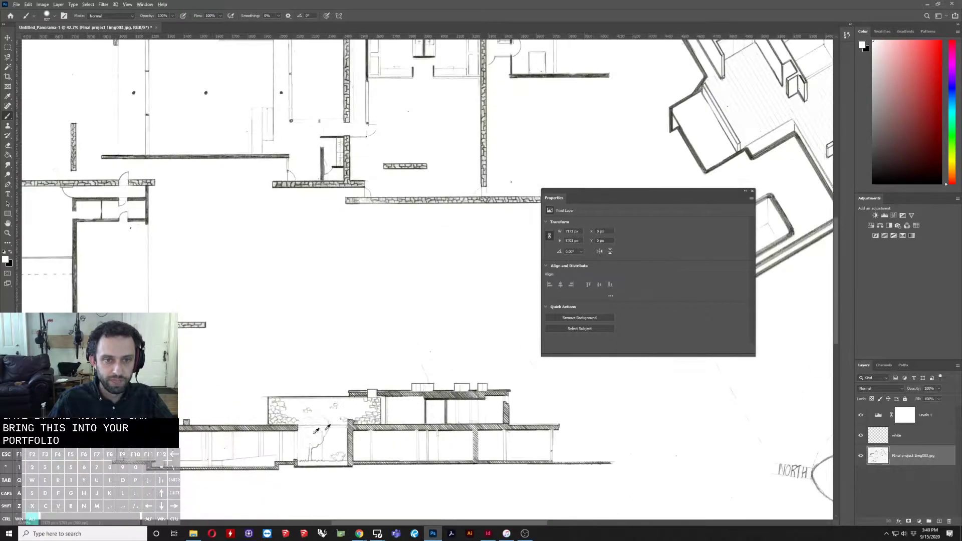